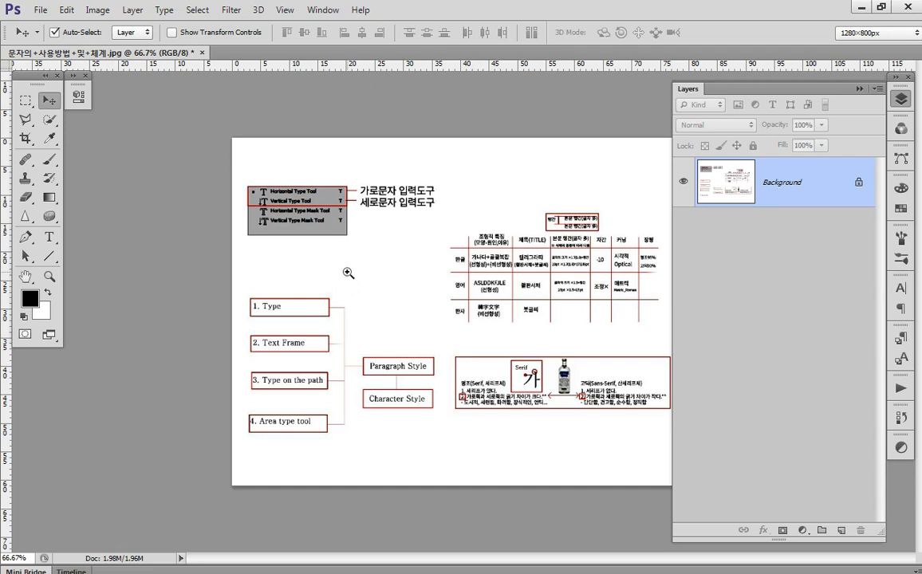
# Step: Examine the type tool group, comparing the Horizontal and Vertical Type tools with the two Type Mask tools
pyautogui.click(50, 238)
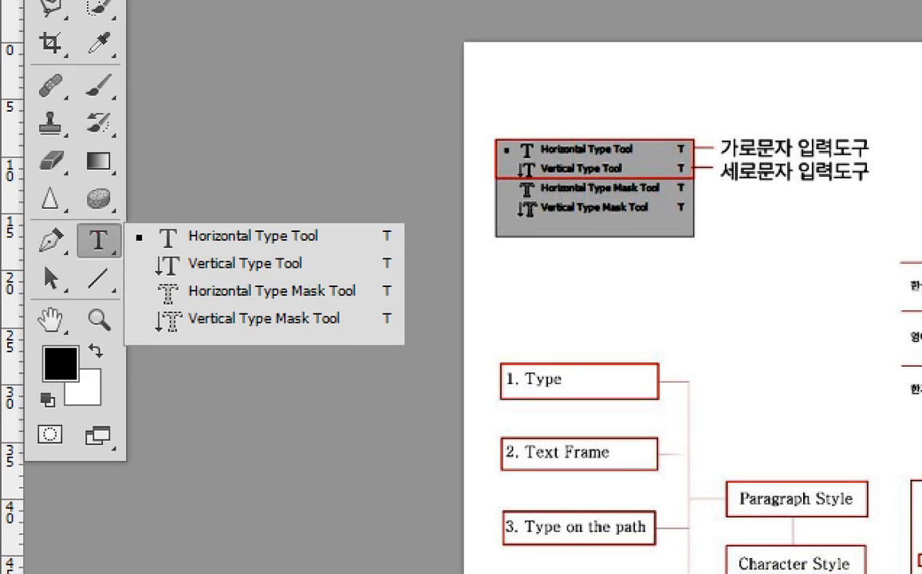
pyautogui.moveTo(127, 212)
pyautogui.mouseDown()
pyautogui.moveTo(363, 263)
pyautogui.moveTo(455, 253)
pyautogui.moveTo(424, 281)
pyautogui.mouseUp()
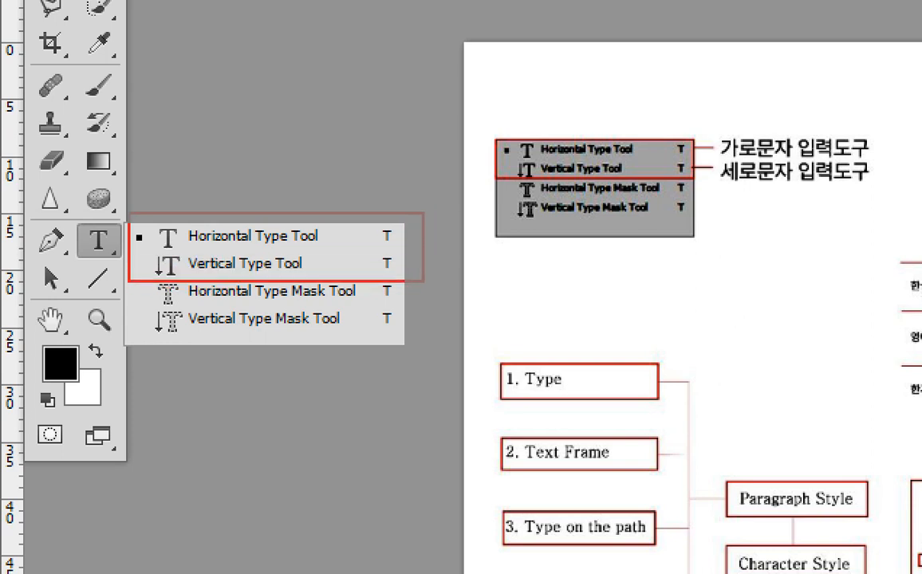
pyautogui.moveTo(424, 281); pyautogui.dragTo(422, 271)
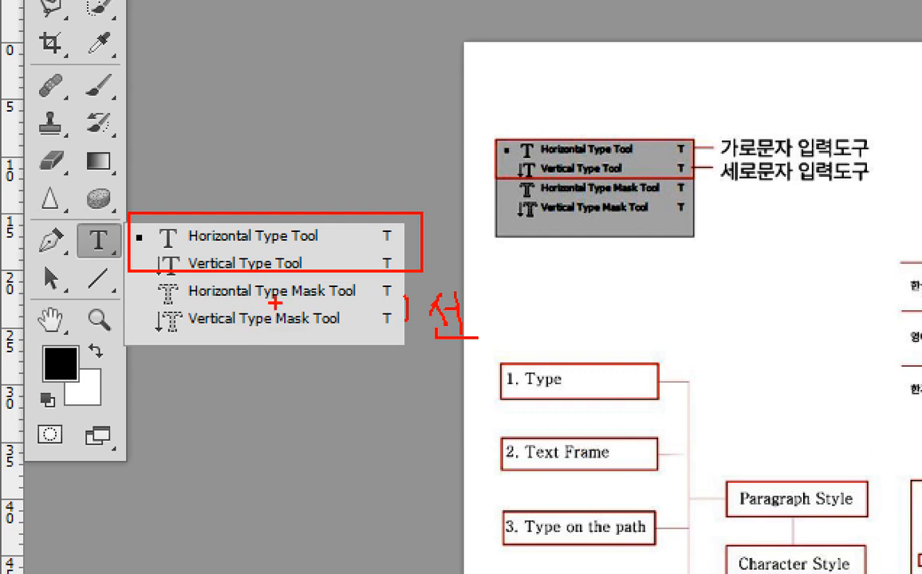
pyautogui.moveTo(242, 327)
pyautogui.mouseDown()
pyautogui.moveTo(287, 276)
pyautogui.moveTo(291, 336)
pyautogui.mouseUp()
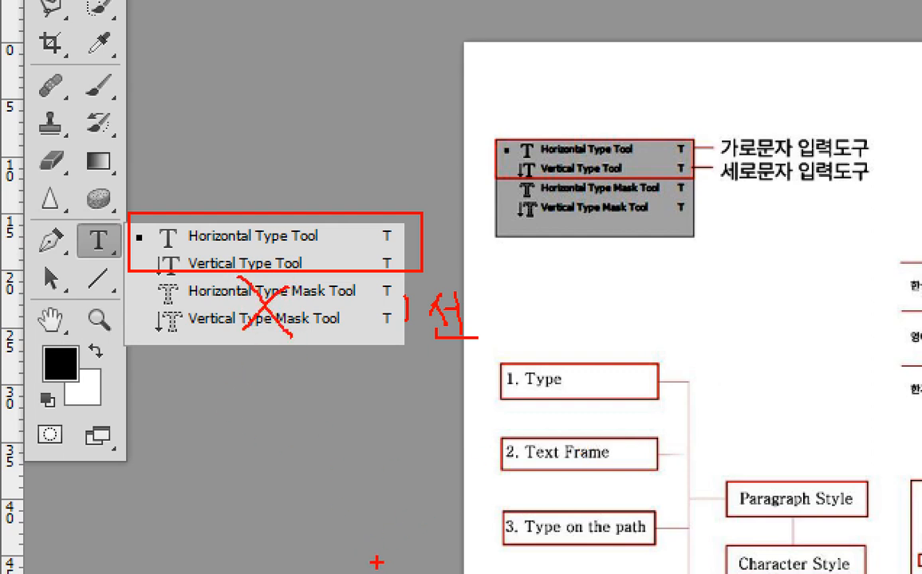
pyautogui.press('Escape')
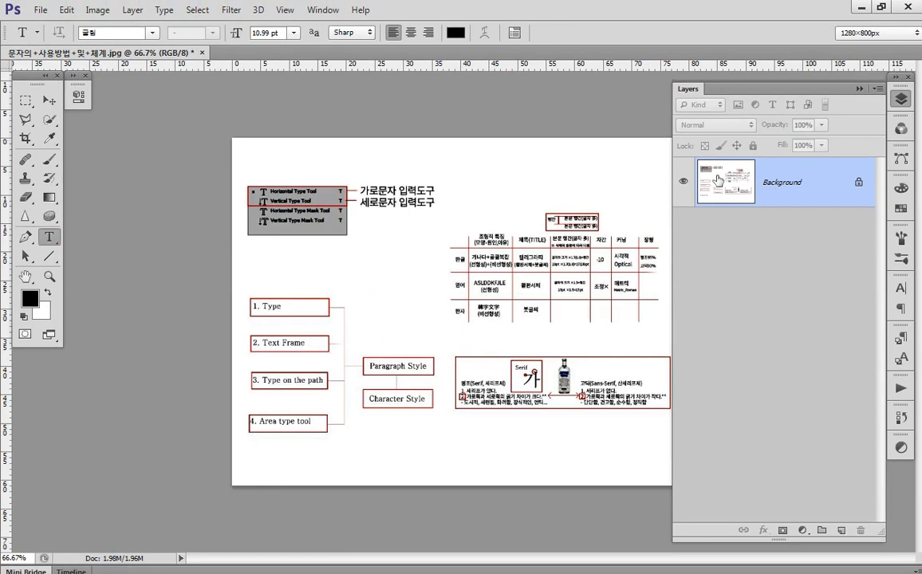
# Step: Add the horizontal text "션택영역" at 30 pt and move it between the type tool list and the "1. Type" box
pyautogui.click(304, 162)
pyautogui.click(263, 32)
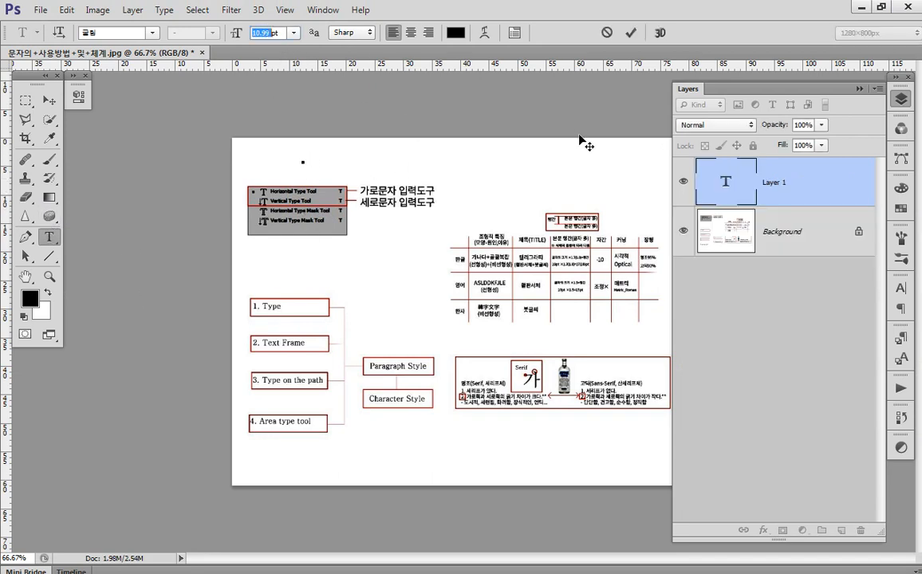
pyautogui.write('30ㅆ')
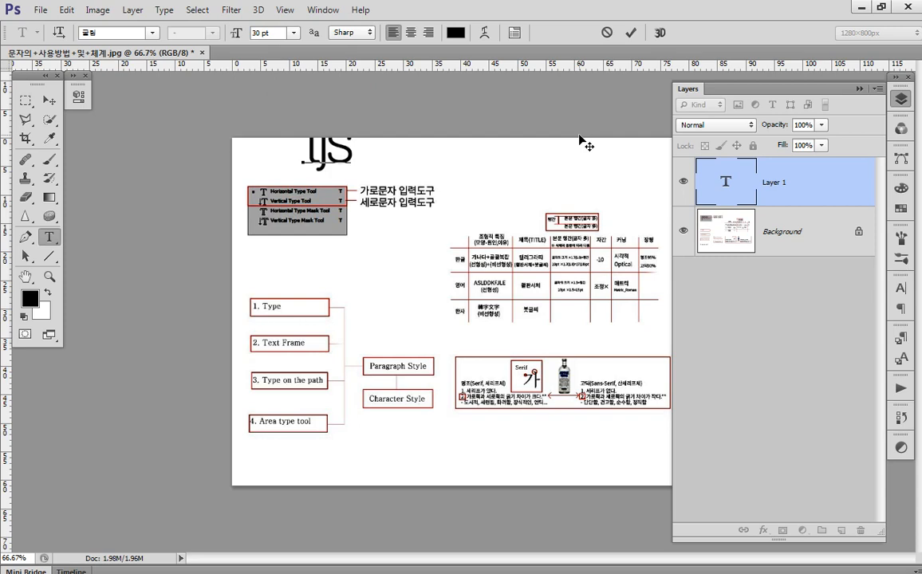
pyautogui.press('BackSpace')
pyautogui.write('신')
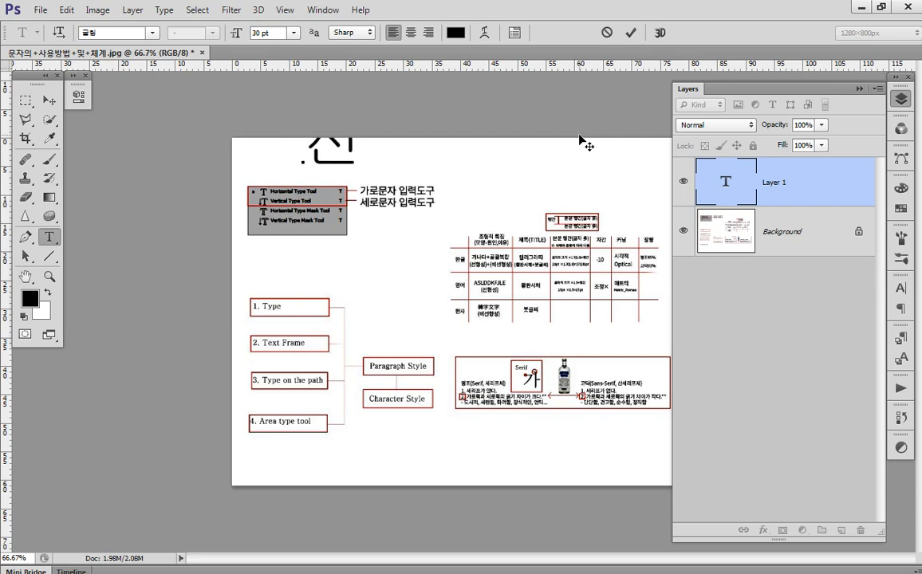
pyautogui.write('택형')
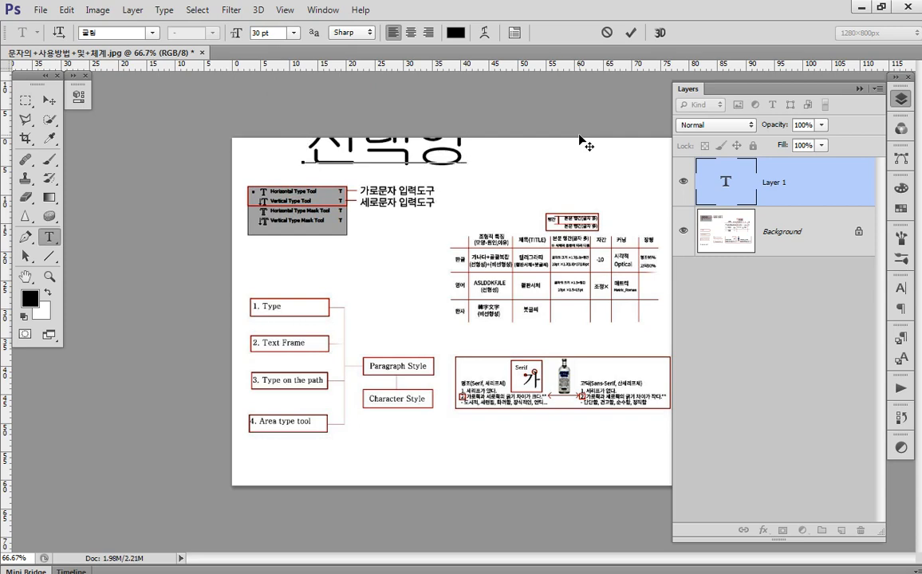
pyautogui.write('역')
pyautogui.click(50, 100)
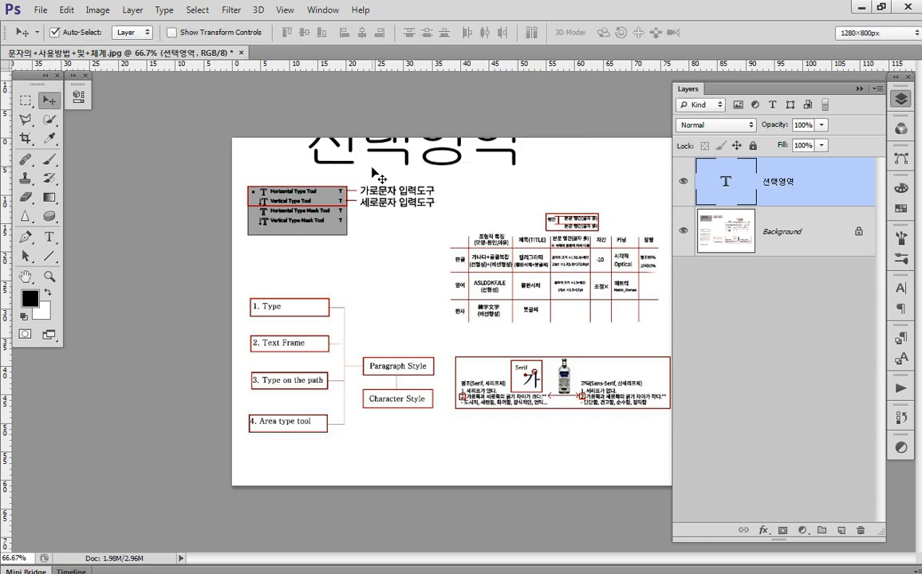
pyautogui.moveTo(373, 170); pyautogui.dragTo(319, 291)
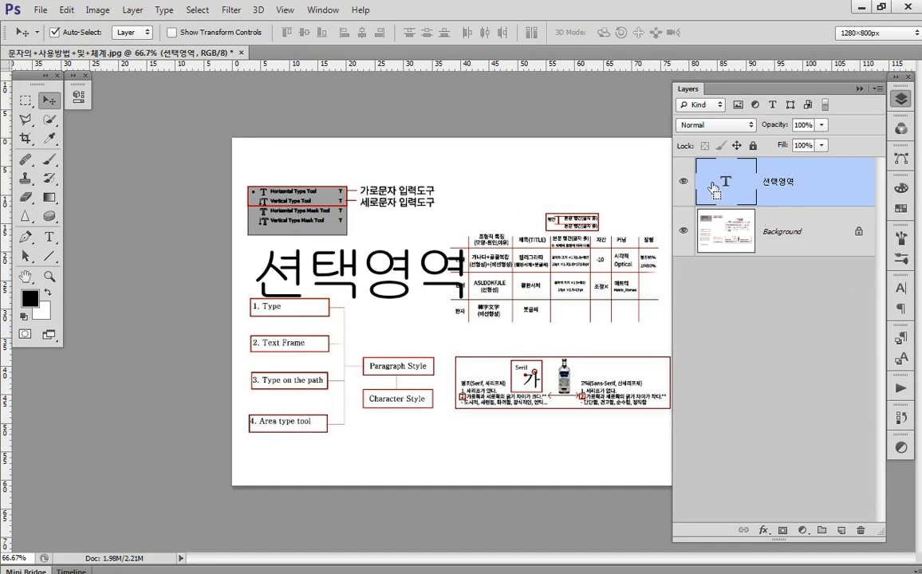
# Step: Load the text layer's outline as a selection, and turn the layer's visibility off and back on
pyautogui.keyDown('ctrl'); pyautogui.click(714, 175); pyautogui.keyUp('ctrl')
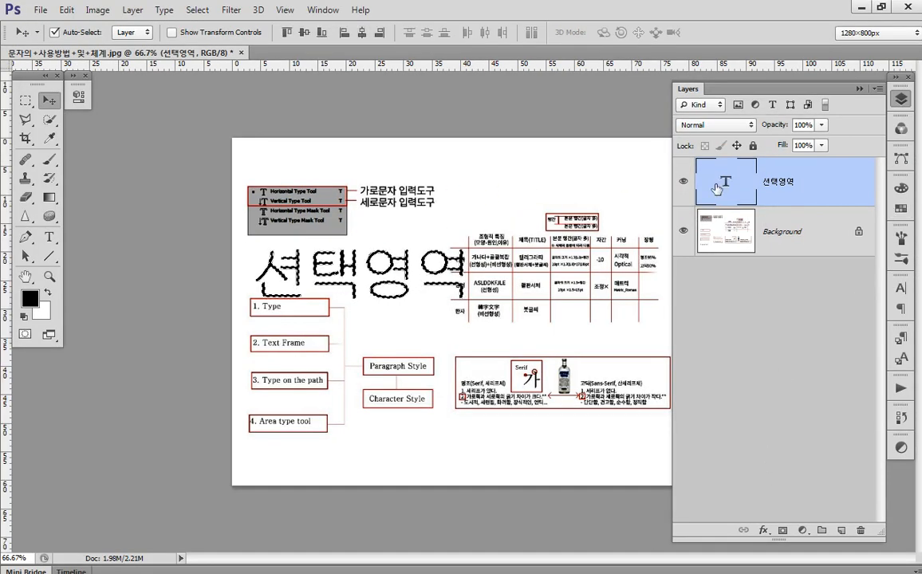
pyautogui.click(683, 182)
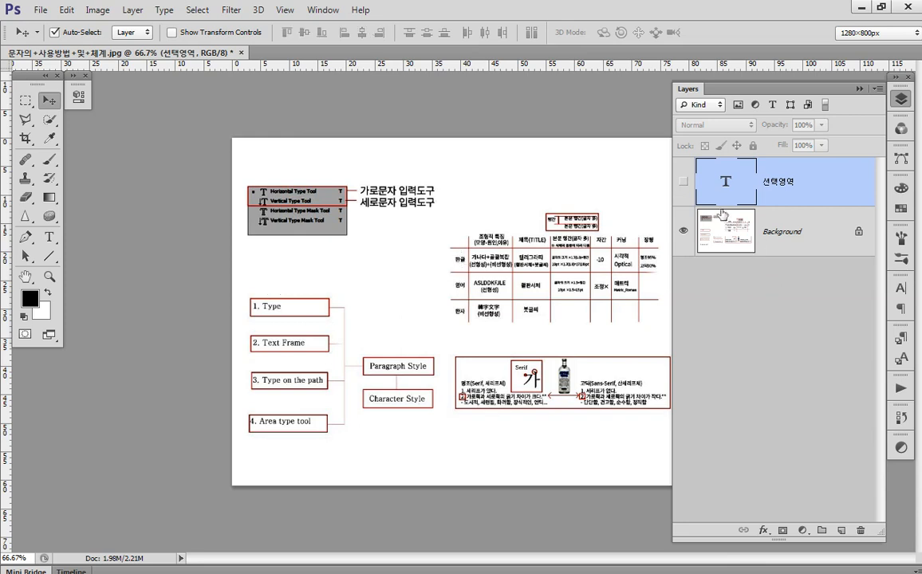
pyautogui.click(683, 182)
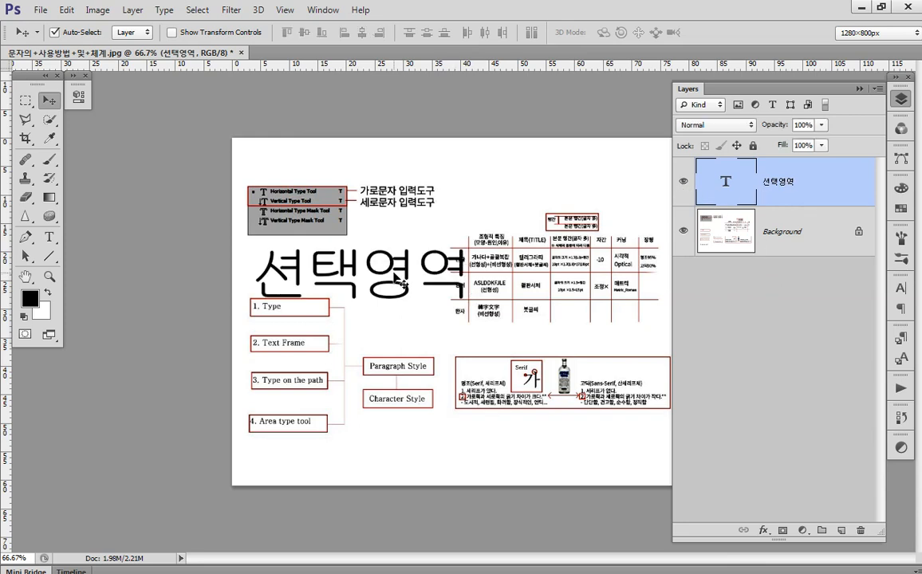
# Step: Correct the text's first syllable to "선" and append "수정" to make it read "선택영역 수정"
pyautogui.click(48, 237)
pyautogui.moveTo(280, 249); pyautogui.dragTo(214, 250)
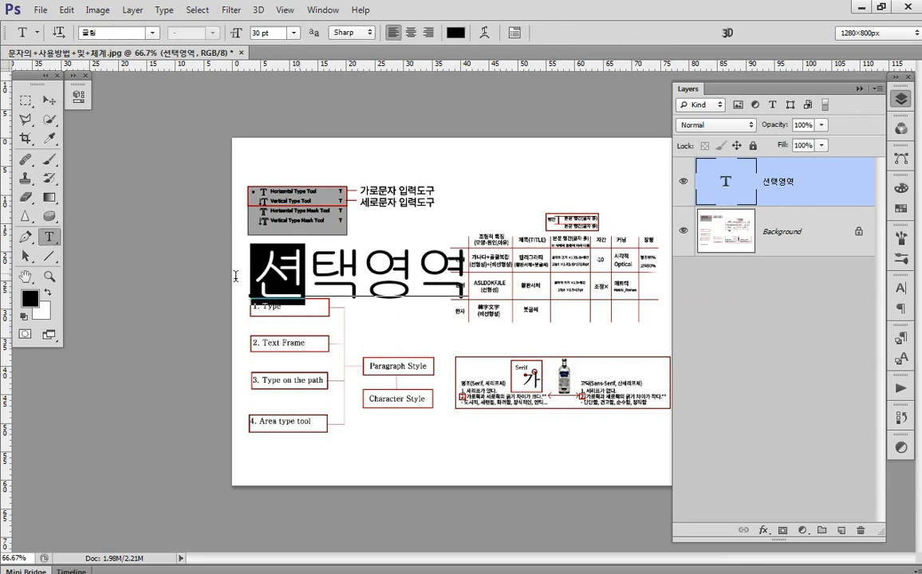
pyautogui.write('스')
pyautogui.press('BackSpace')
pyautogui.write('선택영역')
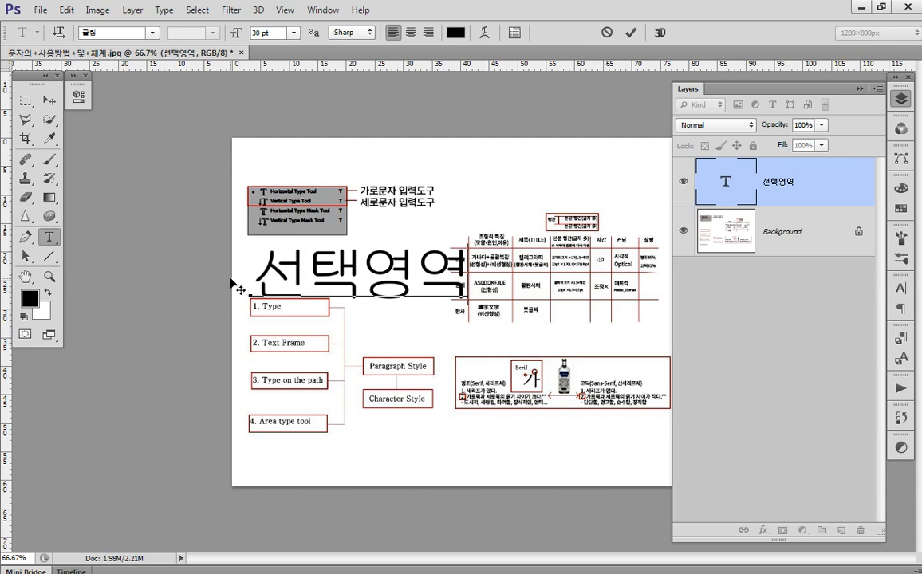
pyautogui.write(' 수정ㄷ')
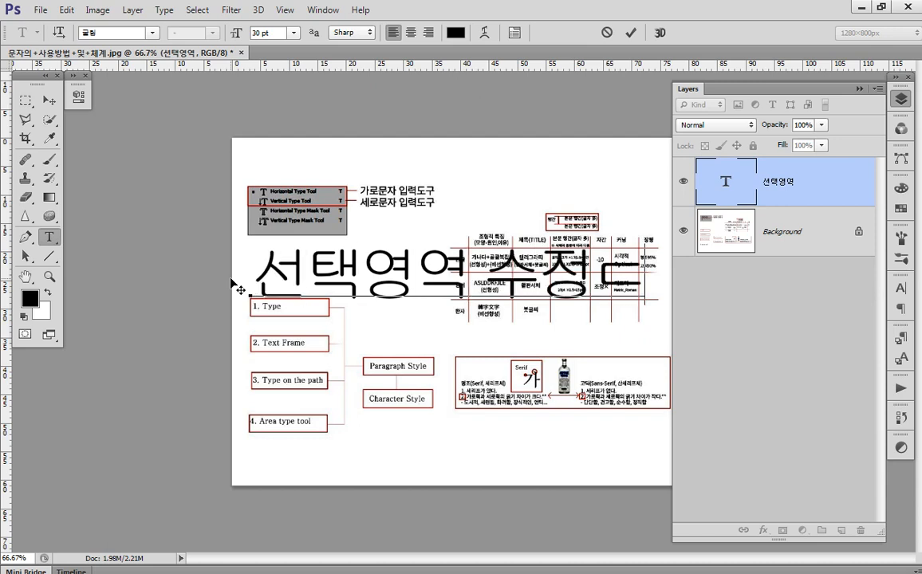
pyautogui.press('BackSpace')
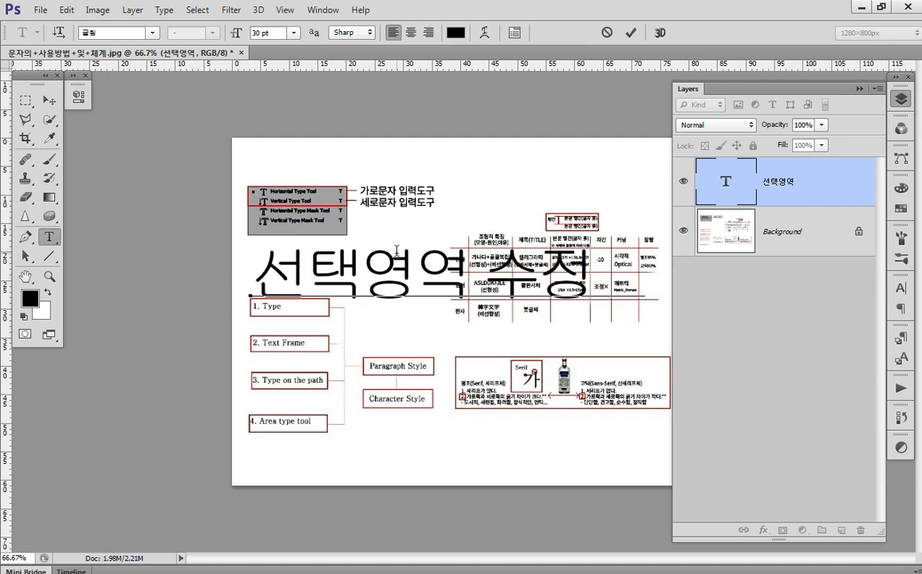
pyautogui.click(701, 347)
# Step: Load the outline of the "선택영역 수정" text as a selection, hide its layer and deselect
pyautogui.keyDown('ctrl'); pyautogui.click(722, 185); pyautogui.keyUp('ctrl')
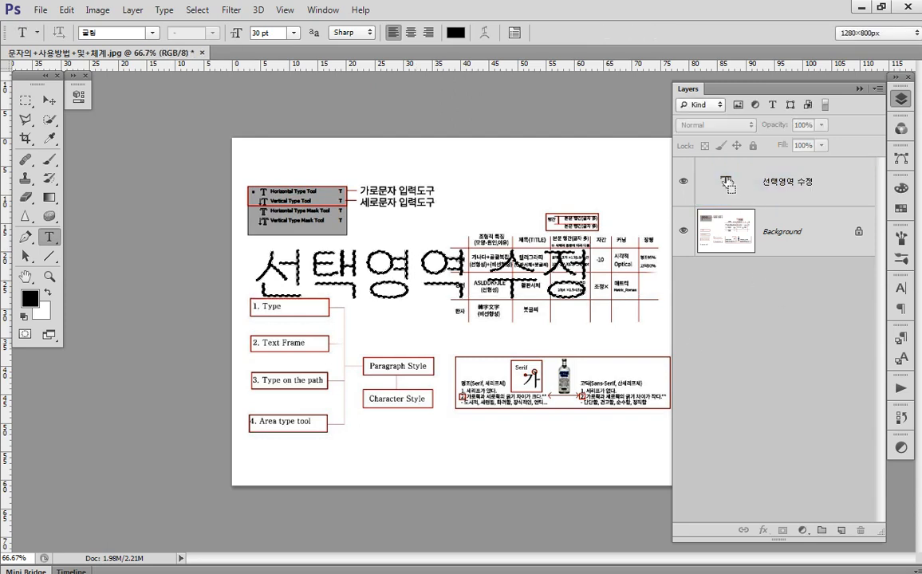
pyautogui.click(683, 181)
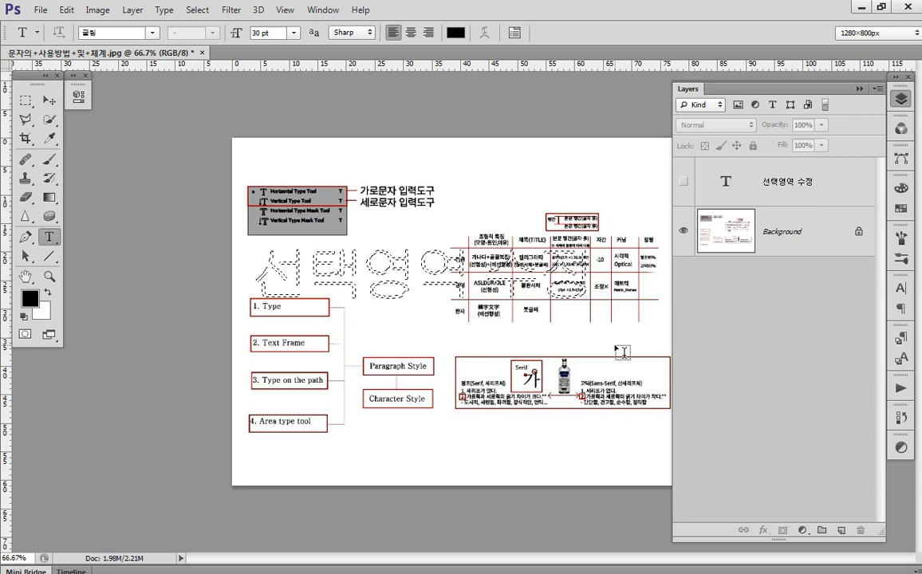
pyautogui.hotkey('ctrl', 'd')
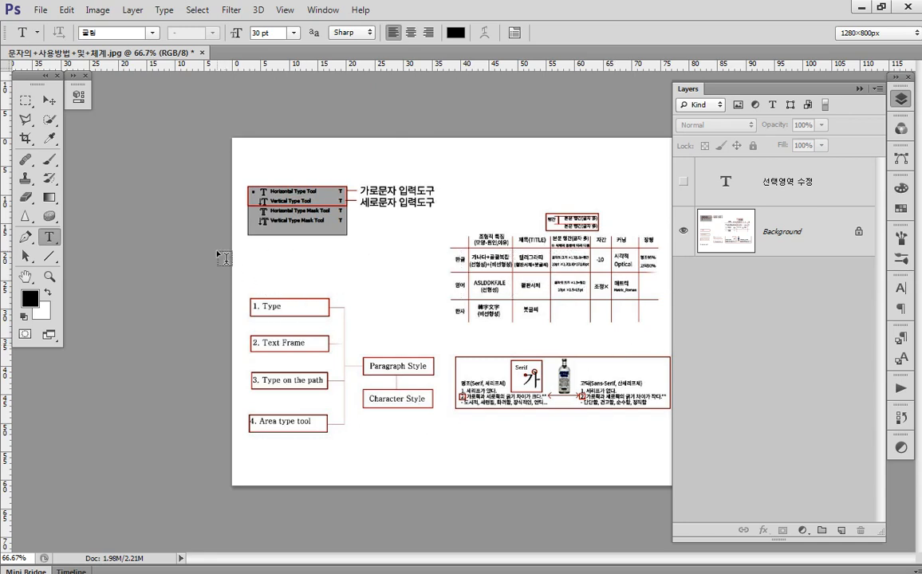
# Step: Create a text-shaped selection reading "선택영역" with the Horizontal Type Mask tool beneath the hidden text layer, and deselect it
pyautogui.moveTo(48, 244); pyautogui.dragTo(96, 244)
pyautogui.click(365, 277)
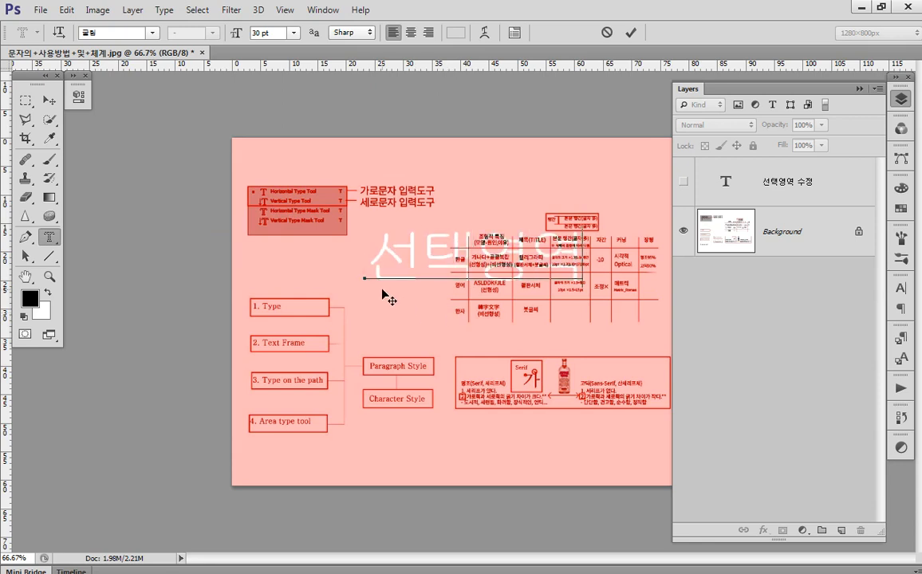
pyautogui.click(50, 100)
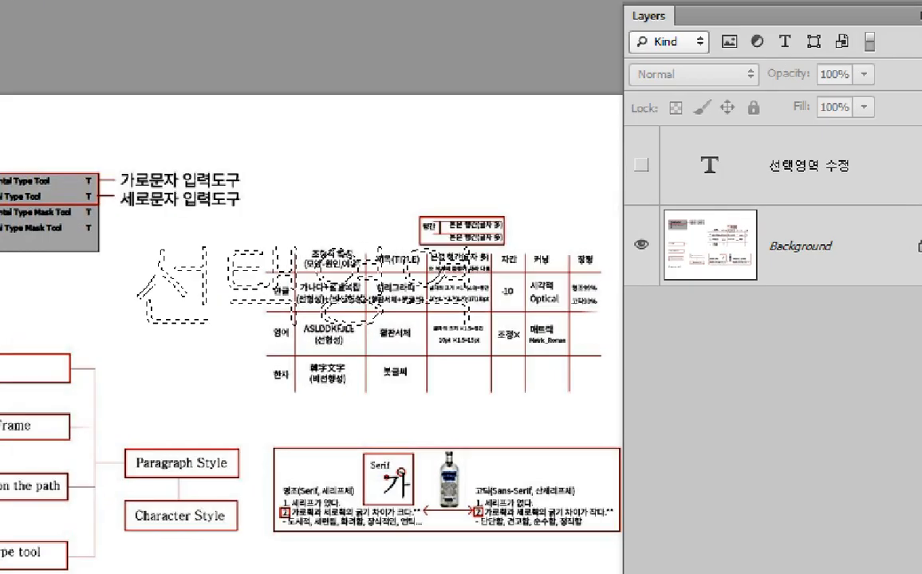
pyautogui.moveTo(687, 129); pyautogui.dragTo(868, 204)
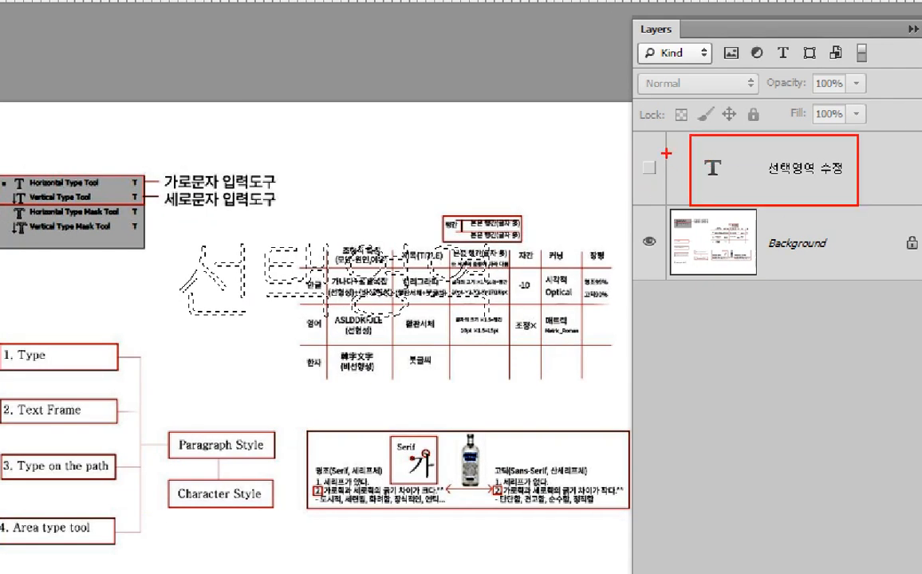
pyautogui.moveTo(608, 134)
pyautogui.mouseDown()
pyautogui.moveTo(575, 164)
pyautogui.moveTo(595, 166)
pyautogui.mouseUp()
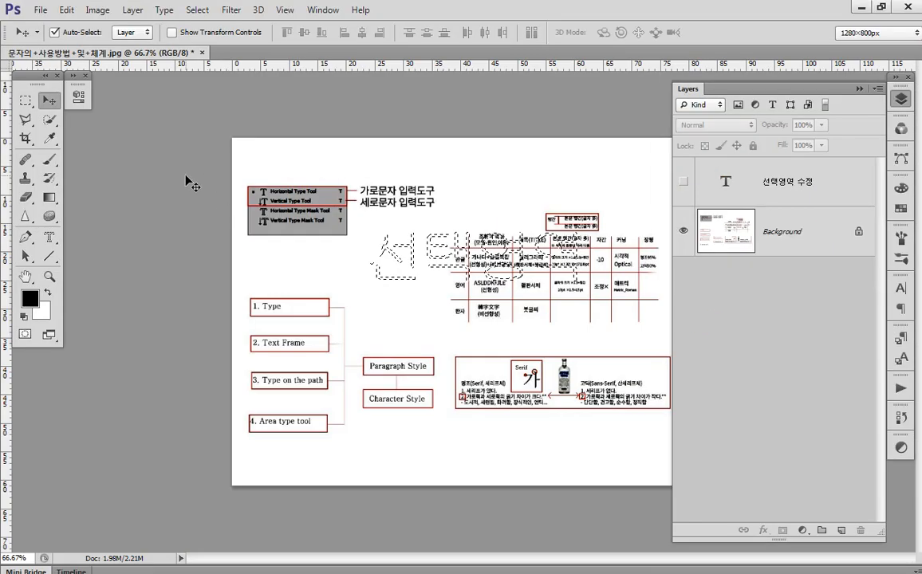
pyautogui.hotkey('ctrl', 'd')
# Step: Review the two Type Mask tools in the type tool group and switch back to the Horizontal Type tool
pyautogui.click(50, 237)
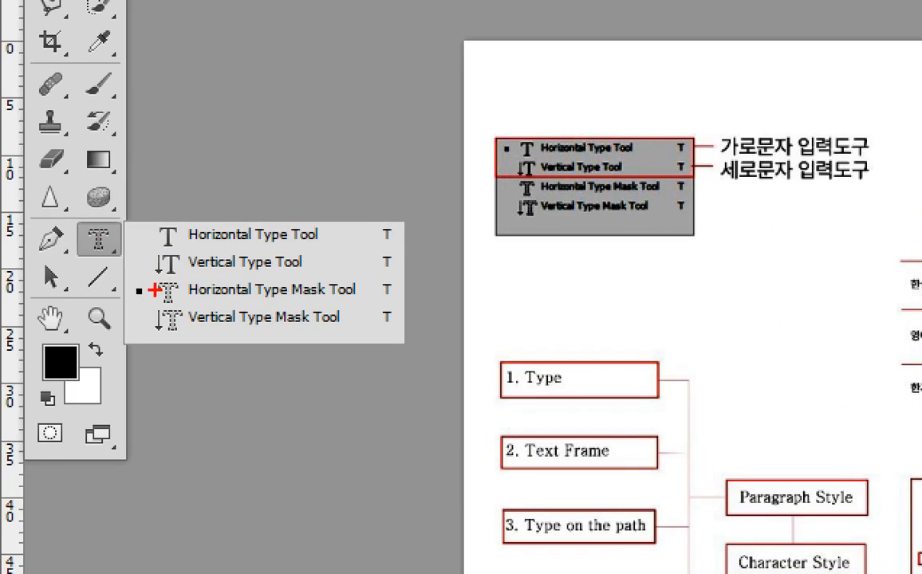
pyautogui.moveTo(68, 252)
pyautogui.mouseDown()
pyautogui.moveTo(144, 287)
pyautogui.moveTo(257, 306)
pyautogui.moveTo(285, 335)
pyautogui.mouseUp()
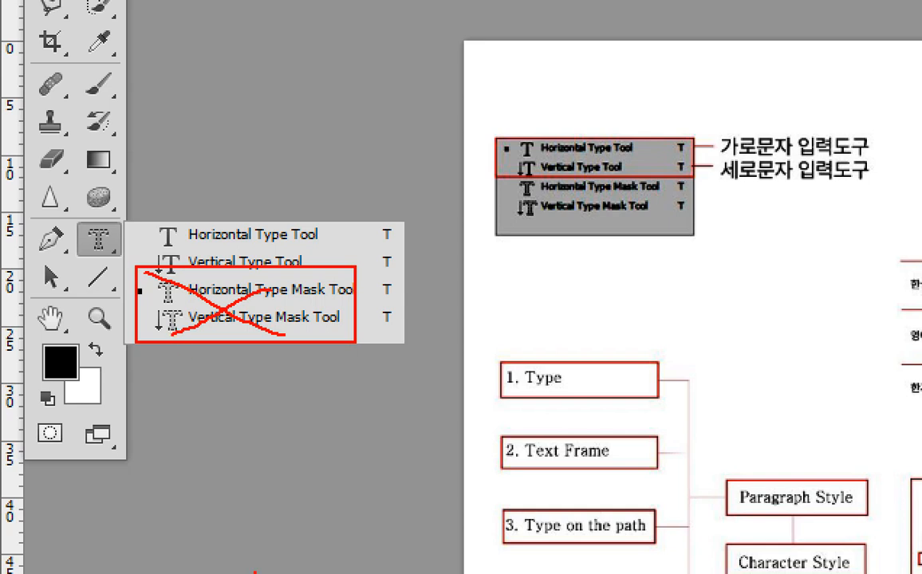
pyautogui.press('Escape')
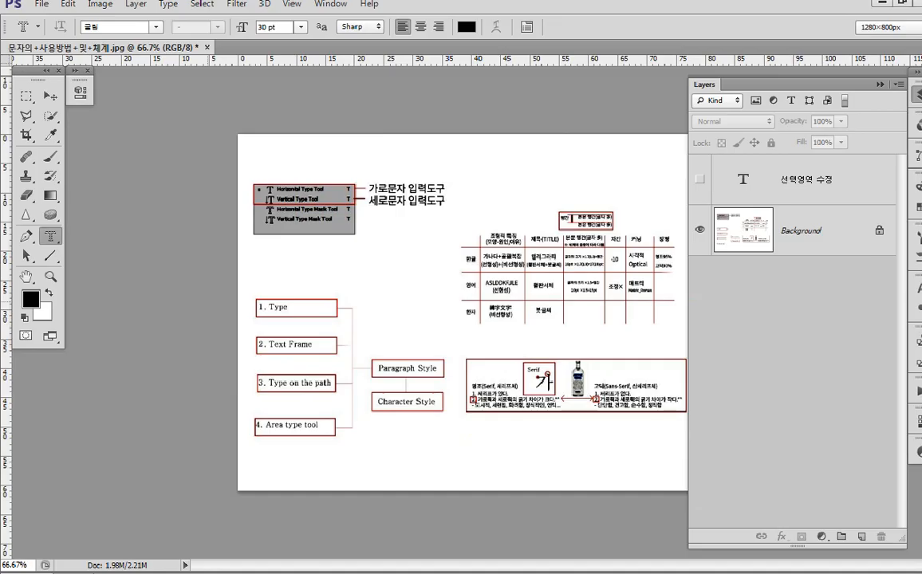
pyautogui.rightClick(50, 240)
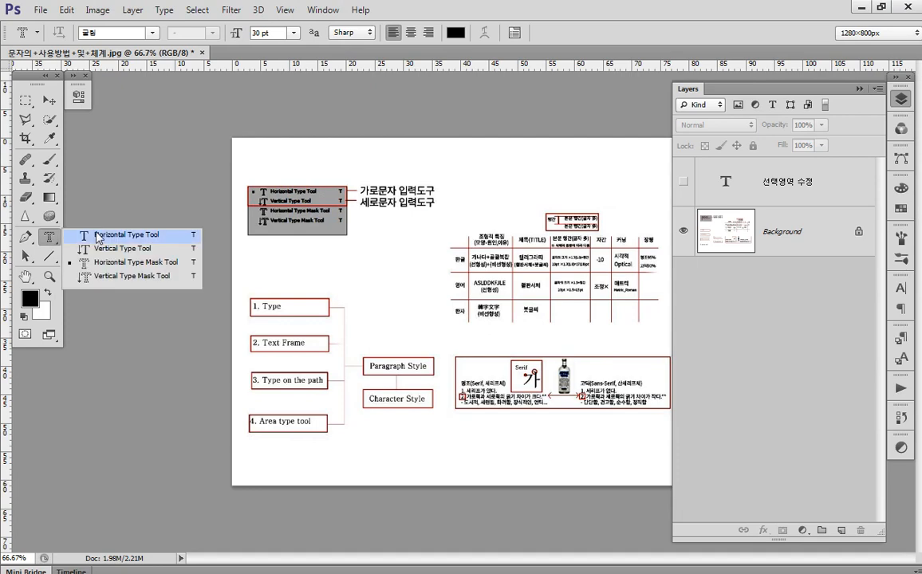
pyautogui.click(98, 236)
# Step: Examine the type tool group alongside the diagram's "1. Type" and "2. Text Frame" entries
pyautogui.rightClick(50, 239)
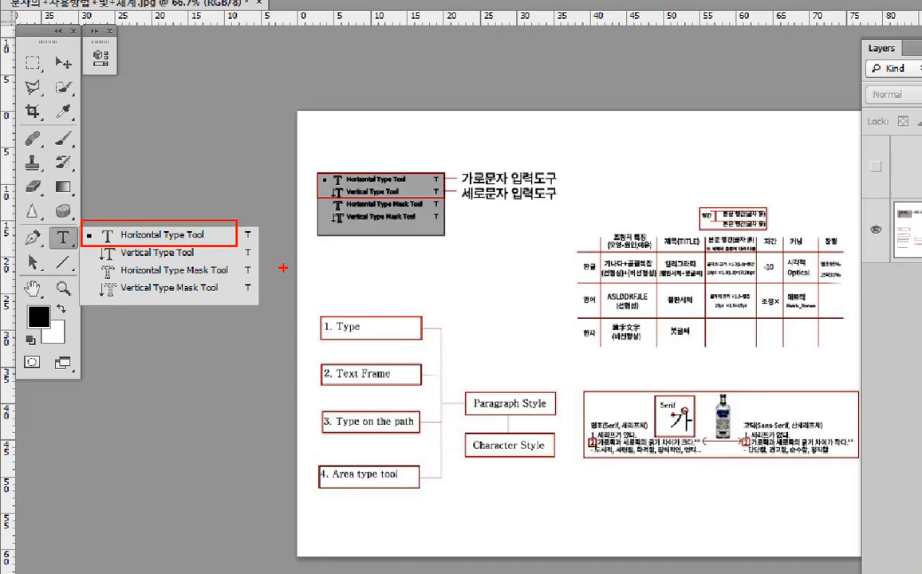
pyautogui.press('Escape')
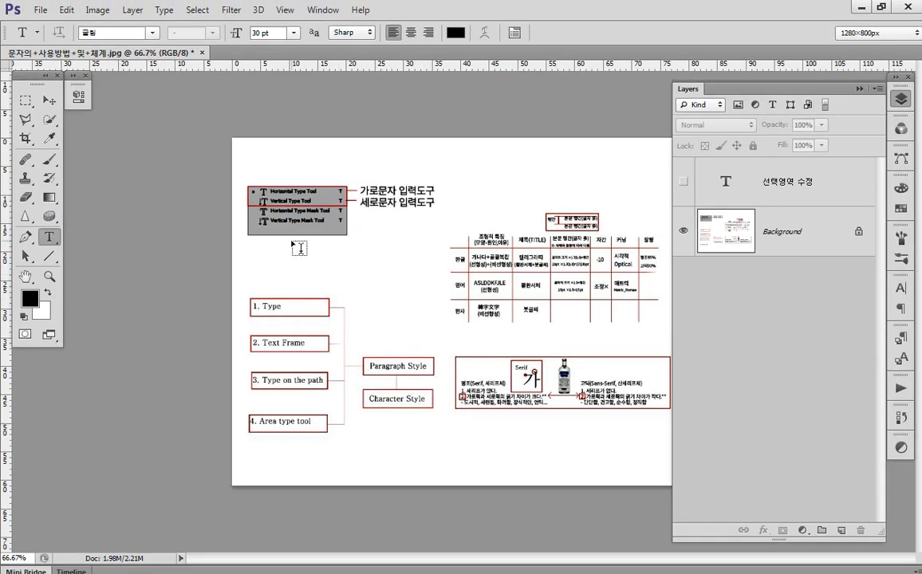
pyautogui.rightClick(56, 240)
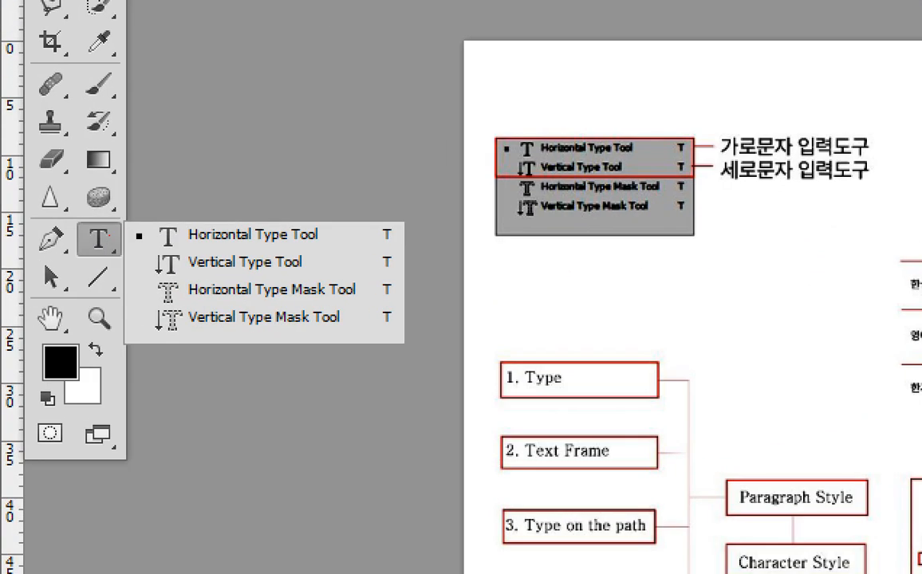
pyautogui.moveTo(293, 226); pyautogui.dragTo(359, 254)
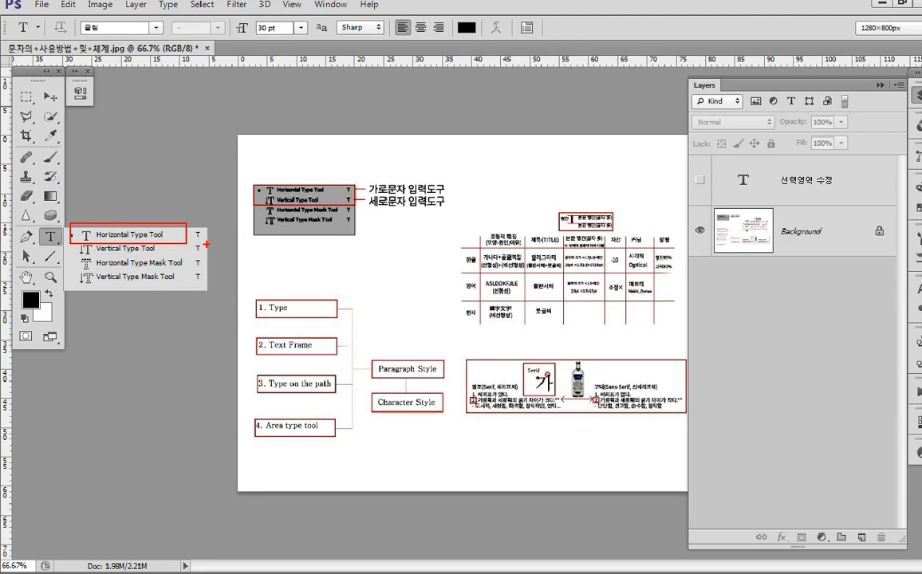
pyautogui.click(240, 234)
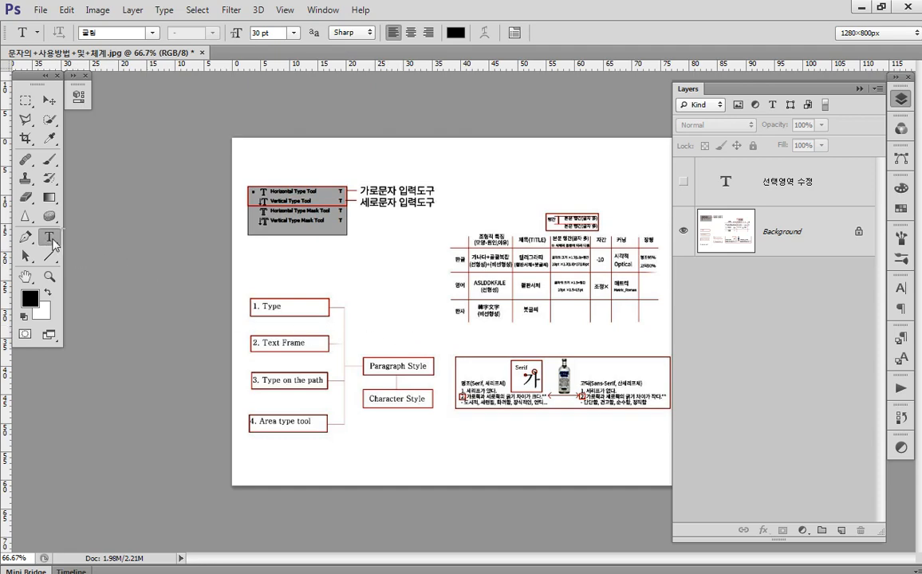
pyautogui.click(53, 243)
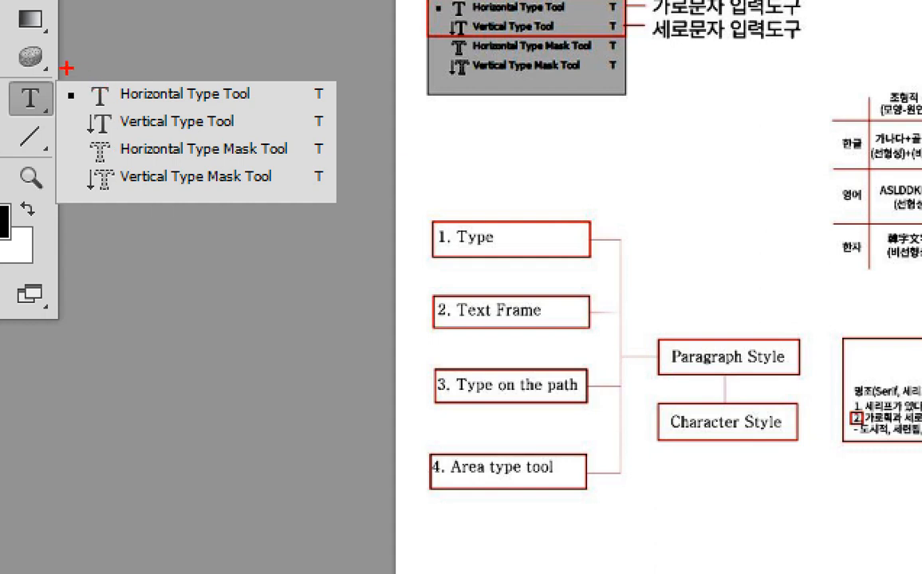
pyautogui.moveTo(81, 72); pyautogui.dragTo(149, 110)
pyautogui.moveTo(410, 206)
pyautogui.mouseDown()
pyautogui.moveTo(593, 264)
pyautogui.moveTo(611, 260)
pyautogui.mouseUp()
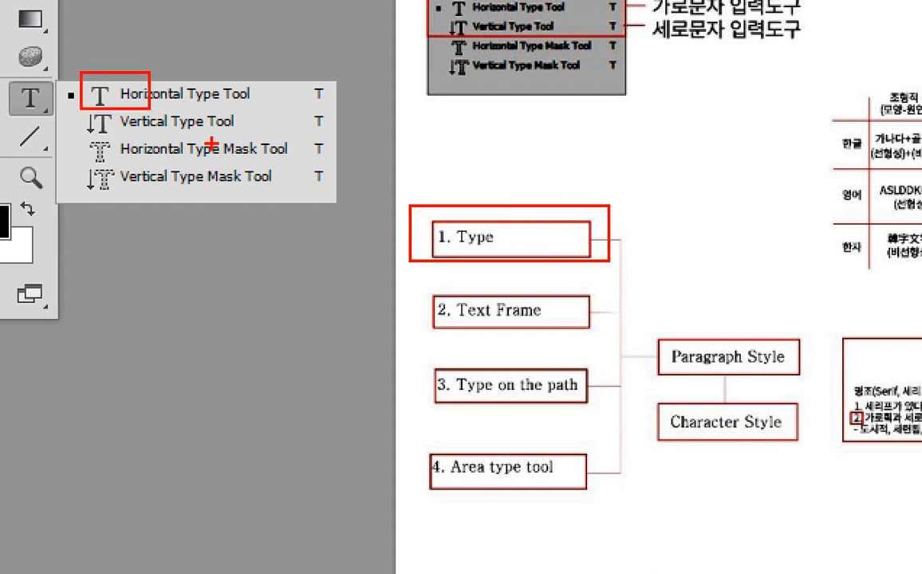
pyautogui.moveTo(149, 103); pyautogui.dragTo(408, 231)
pyautogui.moveTo(149, 102)
pyautogui.mouseDown()
pyautogui.moveTo(398, 329)
pyautogui.moveTo(431, 310)
pyautogui.mouseUp()
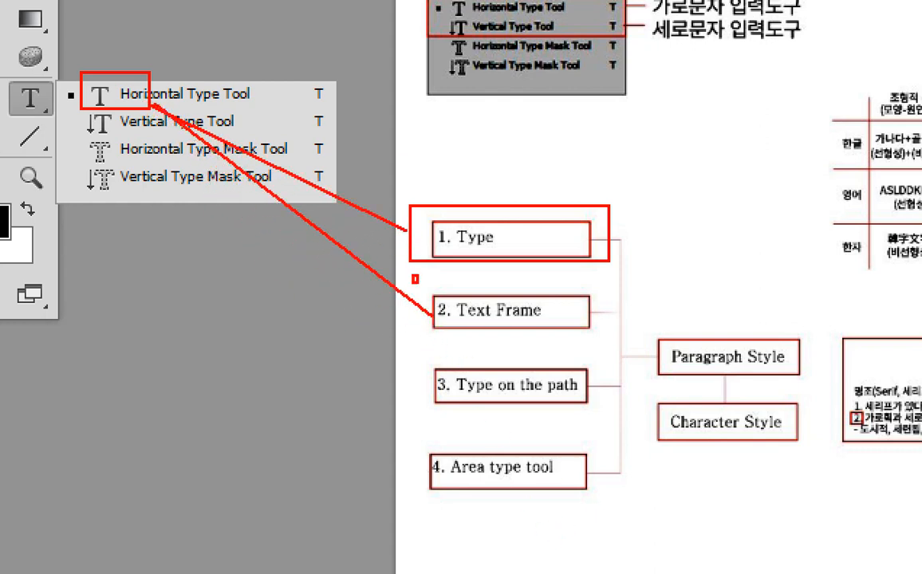
pyautogui.moveTo(413, 276); pyautogui.dragTo(608, 347)
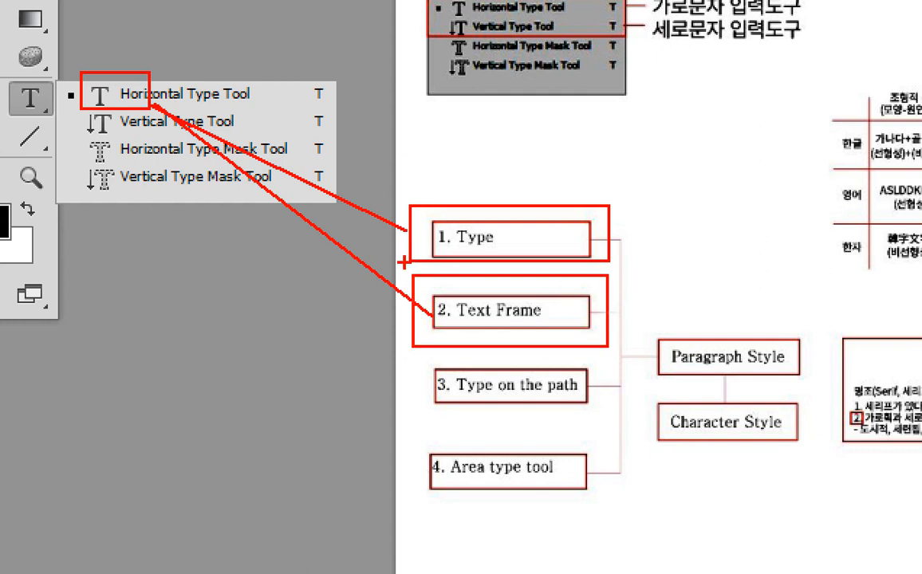
pyautogui.moveTo(409, 230); pyautogui.dragTo(399, 308)
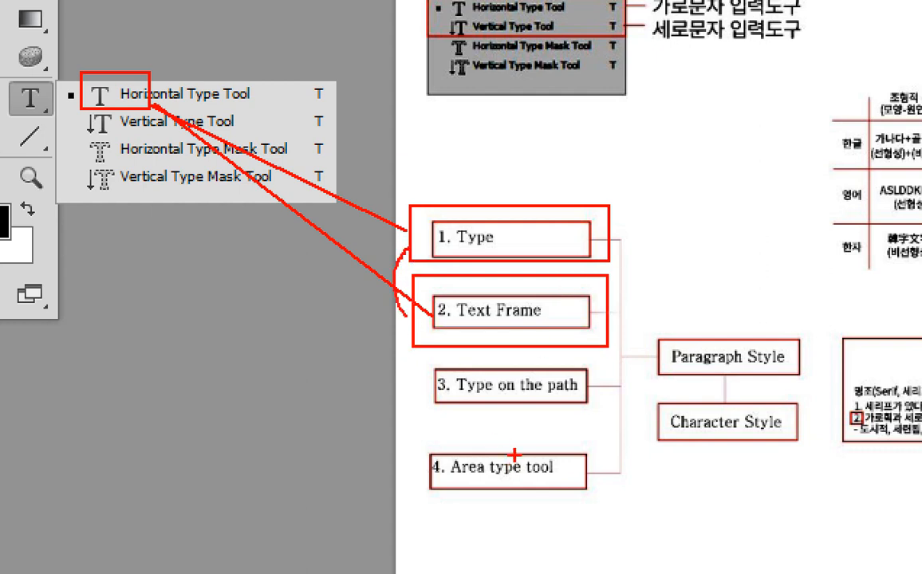
# Step: Delete the hidden "선택영역 수정" text layer
pyautogui.press('Escape')
pyautogui.moveTo(712, 181)
pyautogui.mouseDown()
pyautogui.moveTo(806, 199)
pyautogui.moveTo(860, 531)
pyautogui.mouseUp()
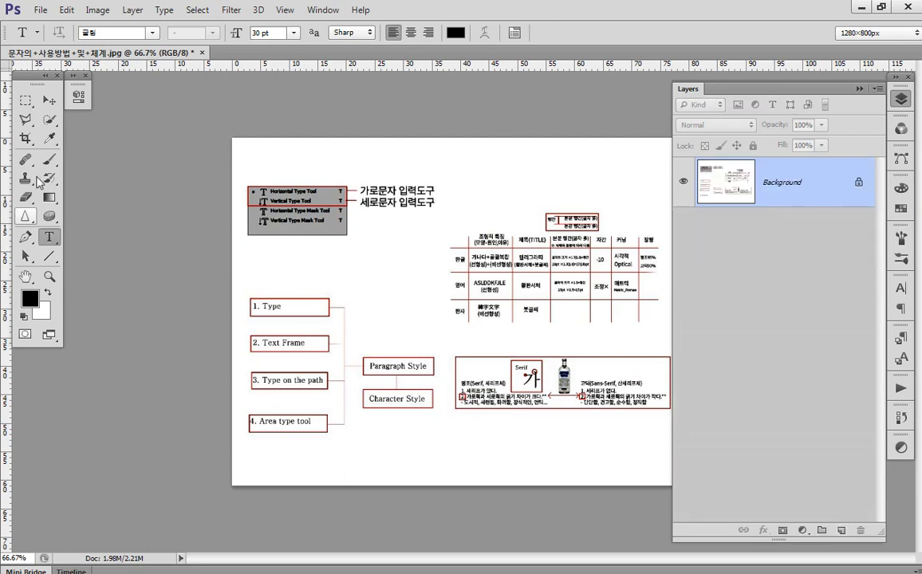
# Step: Add horizontal point text reading "문자를 입력" in the empty area below the type tool list picture
pyautogui.scroll(1, 363, 413)
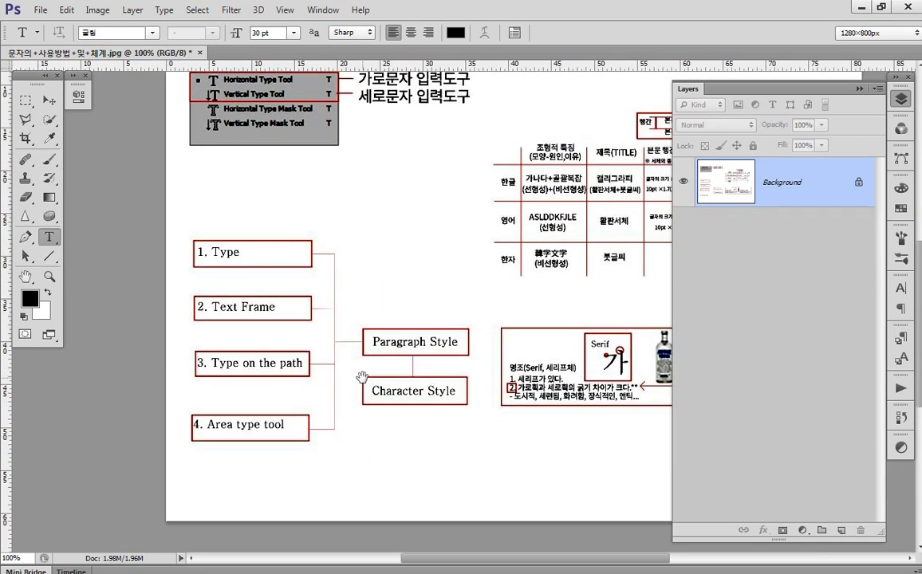
pyautogui.click(335, 211)
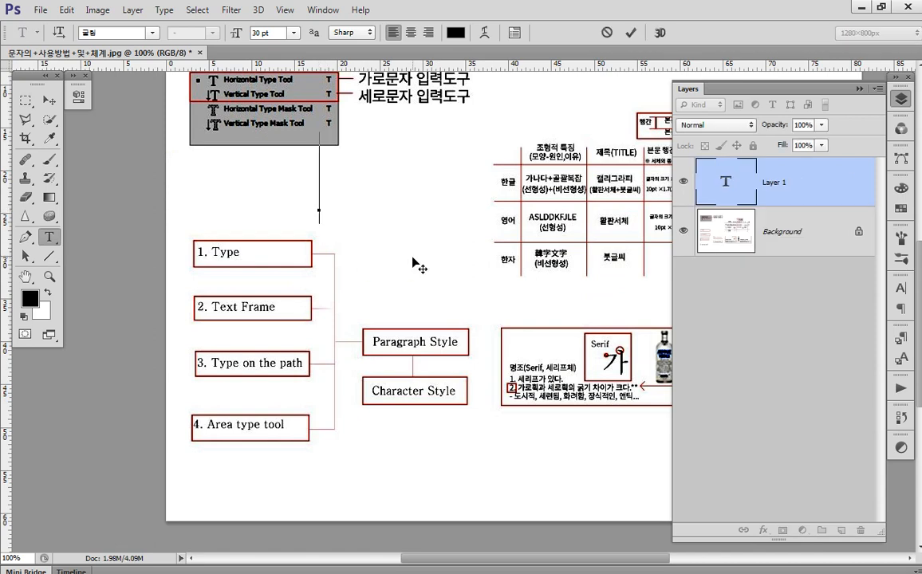
pyautogui.write('문자')
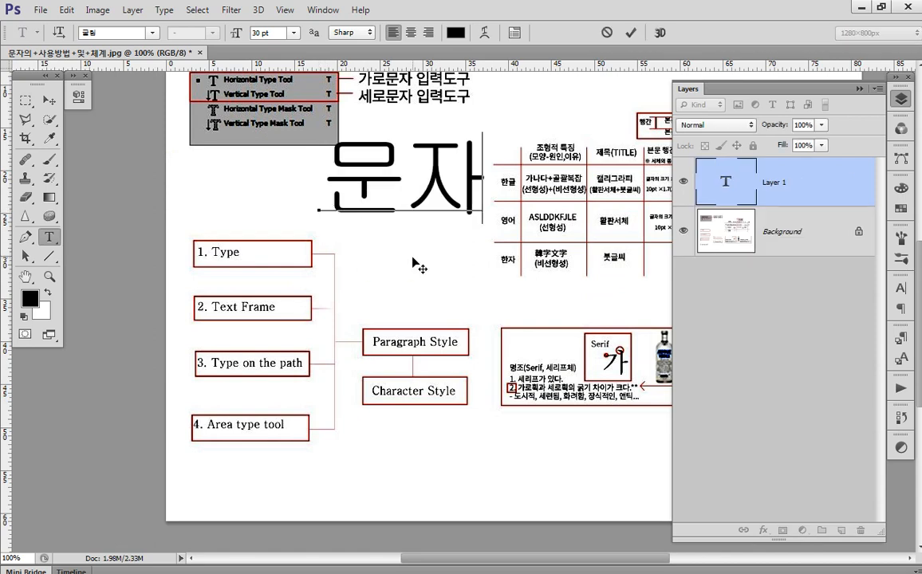
pyautogui.write('를 입')
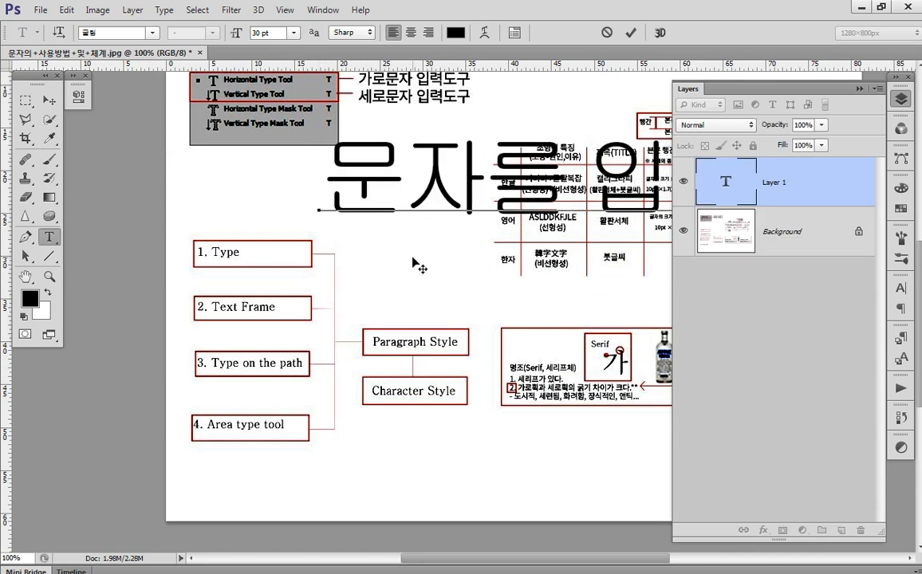
# Step: Reduce the size of the whole "문자를 입력" text to 10 pt and commit it
pyautogui.hotkey('ctrl', 'a')
pyautogui.hotkey('ctrl', 'shift', ',')
pyautogui.hotkey('ctrl', 'shift', ',')
pyautogui.hotkey('ctrl', 'shift', ',')
pyautogui.hotkey('ctrl', 'shift', ',')
pyautogui.hotkey('ctrl', 'shift', ',')
pyautogui.hotkey('ctrl', 'shift', ',')
pyautogui.hotkey('ctrl', 'shift', ',')
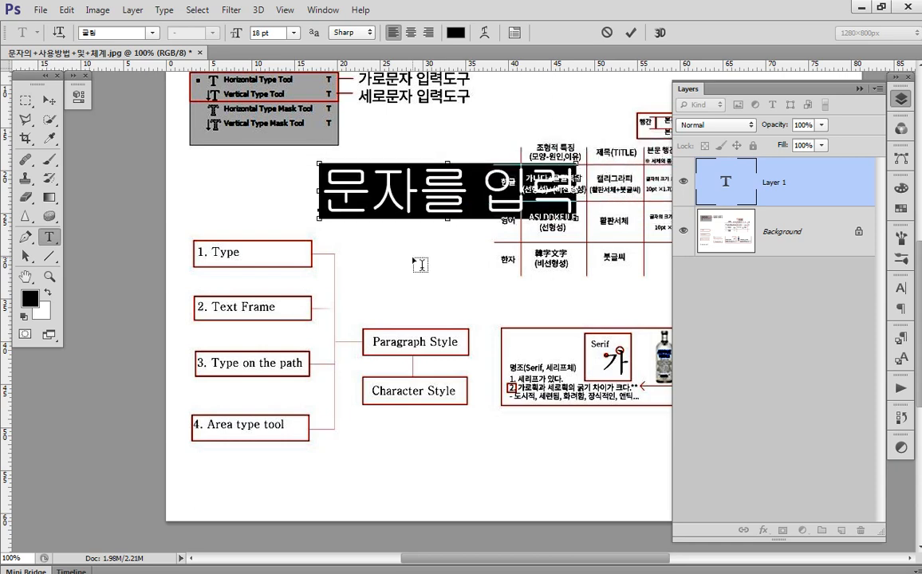
pyautogui.click(407, 226)
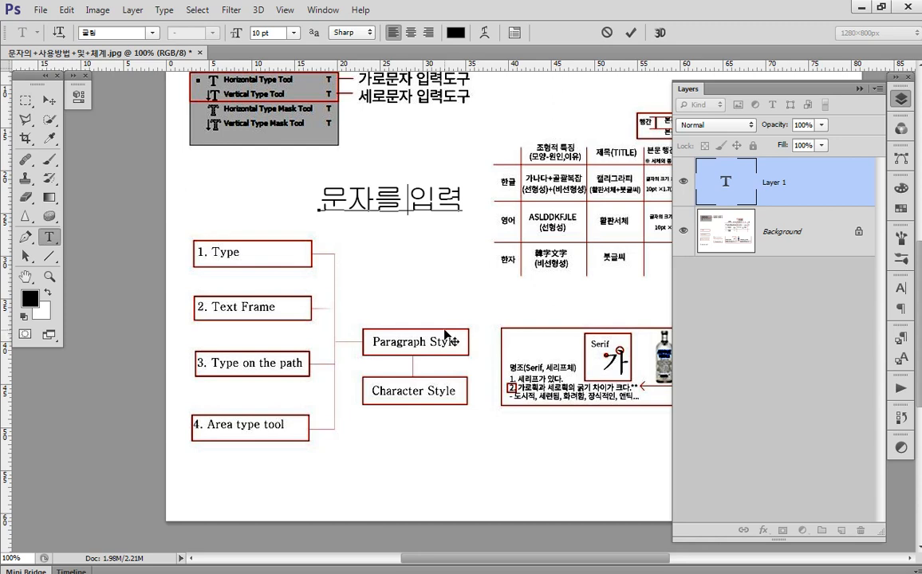
pyautogui.hotkey('ctrl', 'Return')
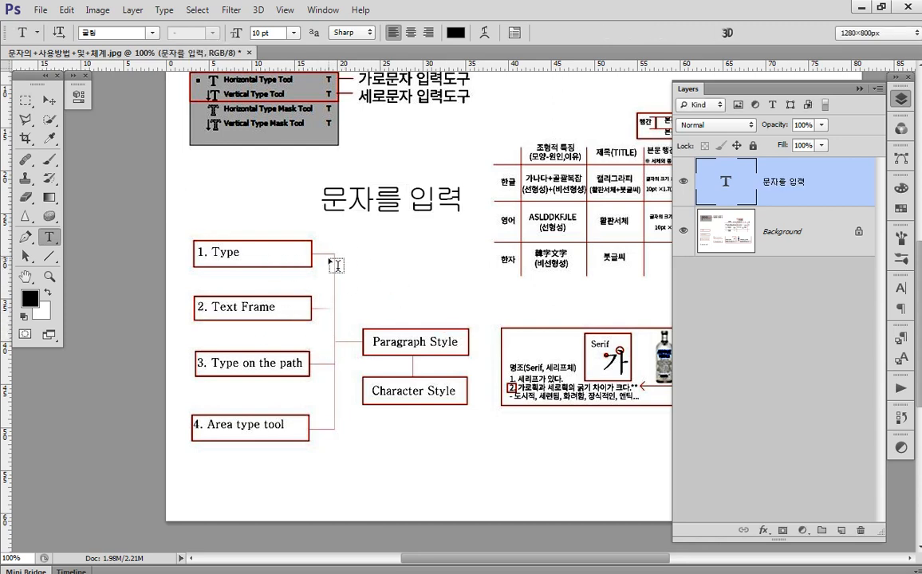
# Step: Create a text frame below the point text reading "문자상자를 만들어서 입력" and resize the frame narrower and taller so the text reflows
pyautogui.moveTo(319, 241); pyautogui.dragTo(487, 357)
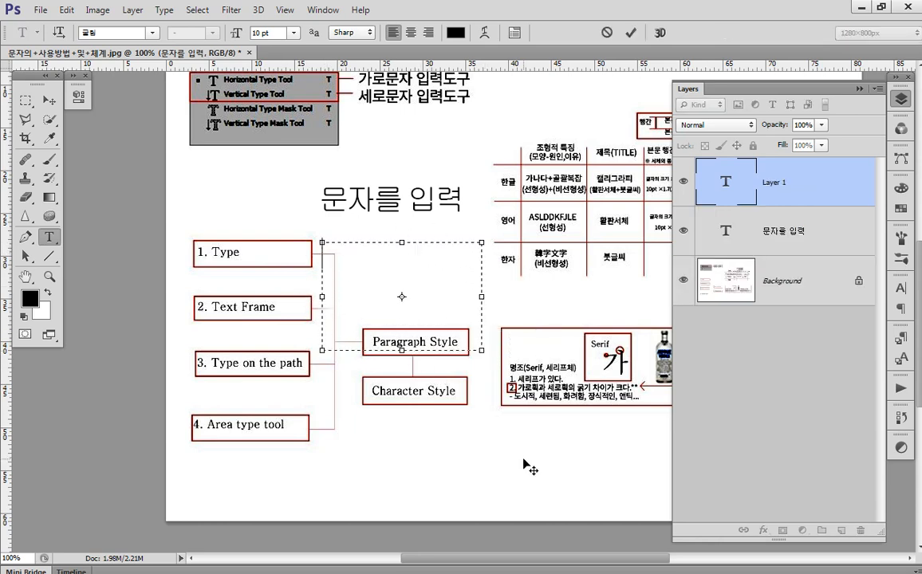
pyautogui.write('문자상자')
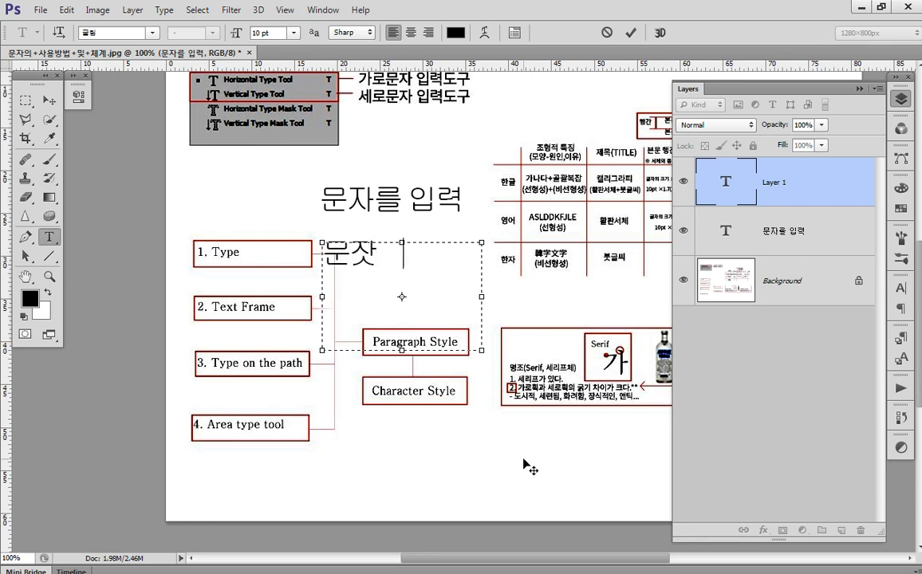
pyautogui.write('를')
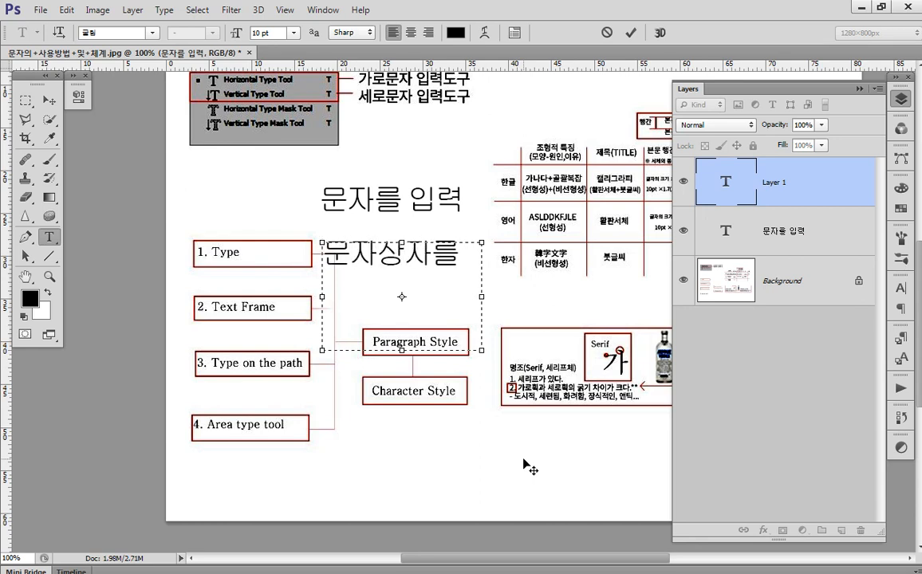
pyautogui.write(' 만들어서 이')
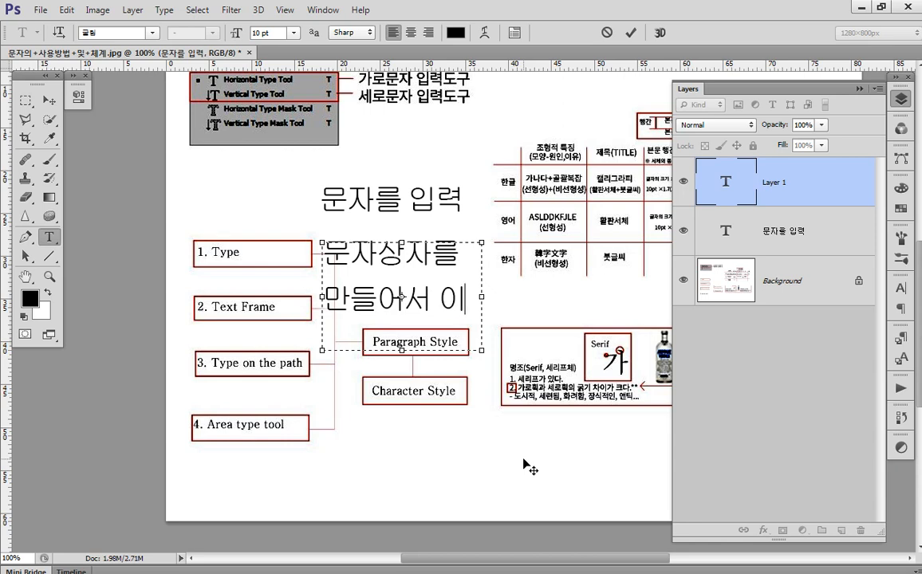
pyautogui.write('ㅂ')
pyautogui.press('BackSpace')
pyautogui.press('BackSpace')
pyautogui.press('BackSpace')
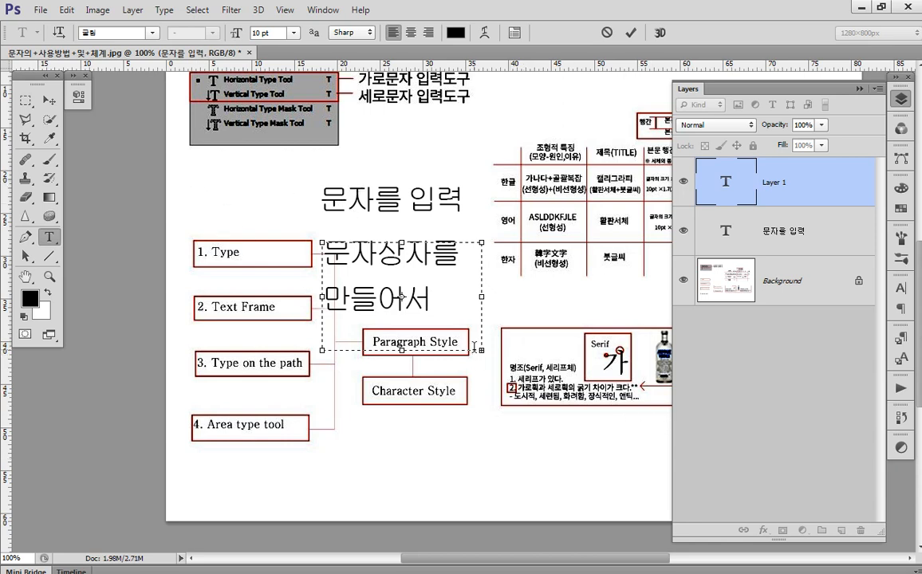
pyautogui.moveTo(474, 347); pyautogui.dragTo(428, 444)
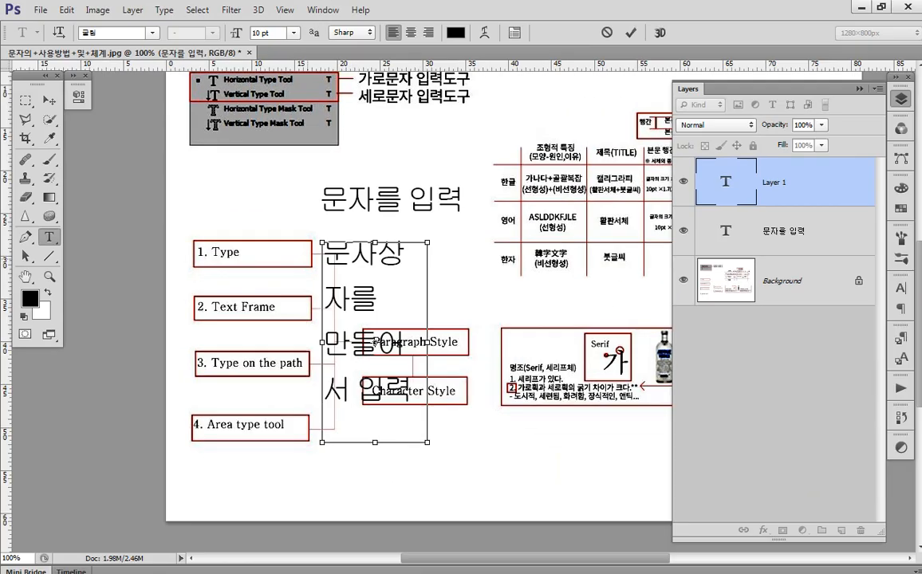
pyautogui.moveTo(315, 179); pyautogui.dragTo(484, 219)
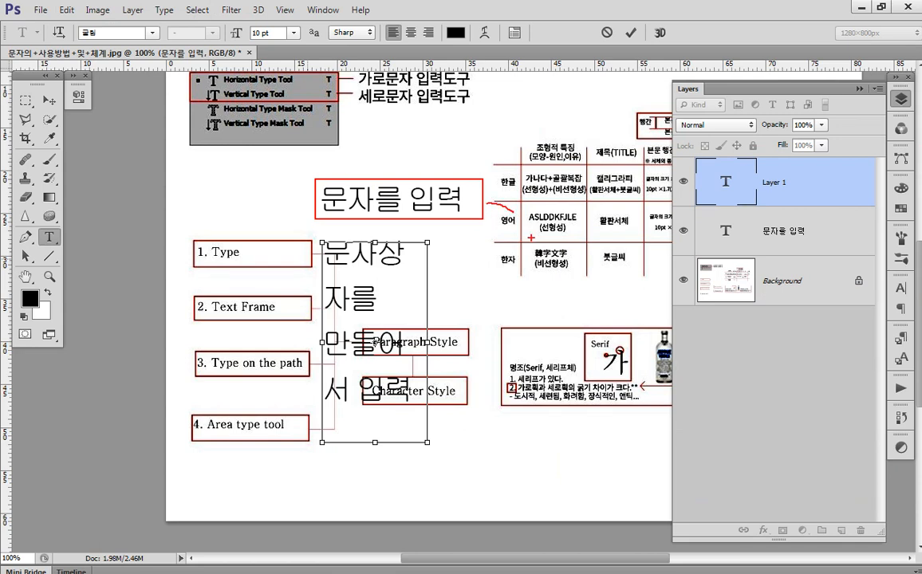
pyautogui.moveTo(487, 203)
pyautogui.mouseDown()
pyautogui.moveTo(514, 212)
pyautogui.moveTo(540, 243)
pyautogui.mouseUp()
pyautogui.moveTo(460, 297)
pyautogui.mouseDown()
pyautogui.moveTo(490, 292)
pyautogui.moveTo(468, 311)
pyautogui.moveTo(502, 321)
pyautogui.mouseUp()
pyautogui.moveTo(433, 297)
pyautogui.mouseDown()
pyautogui.moveTo(478, 299)
pyautogui.moveTo(463, 308)
pyautogui.mouseUp()
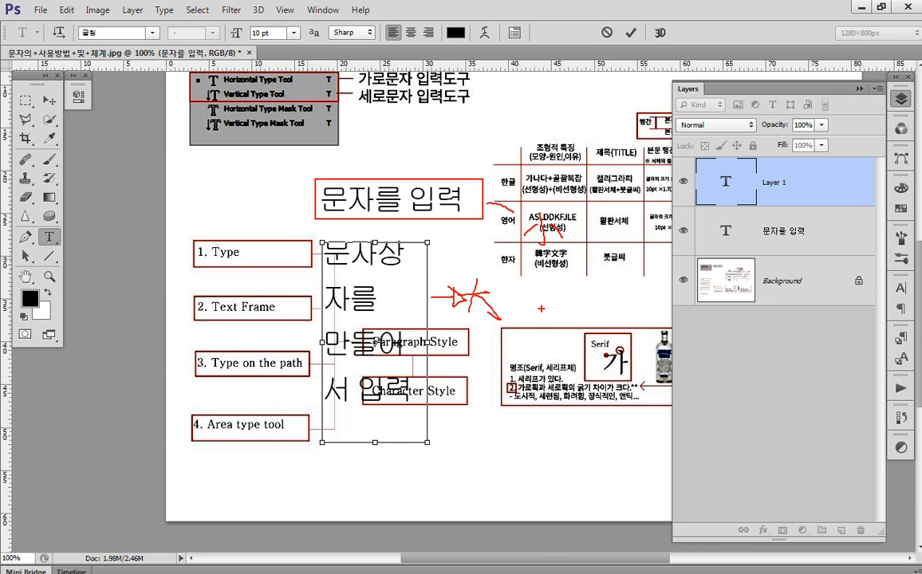
# Step: Delete both the "문자상자를 만들어서 입력" and "문자를 입력" text layers
pyautogui.press('Escape')
pyautogui.keyDown('shift'); pyautogui.click(752, 215); pyautogui.keyUp('shift')
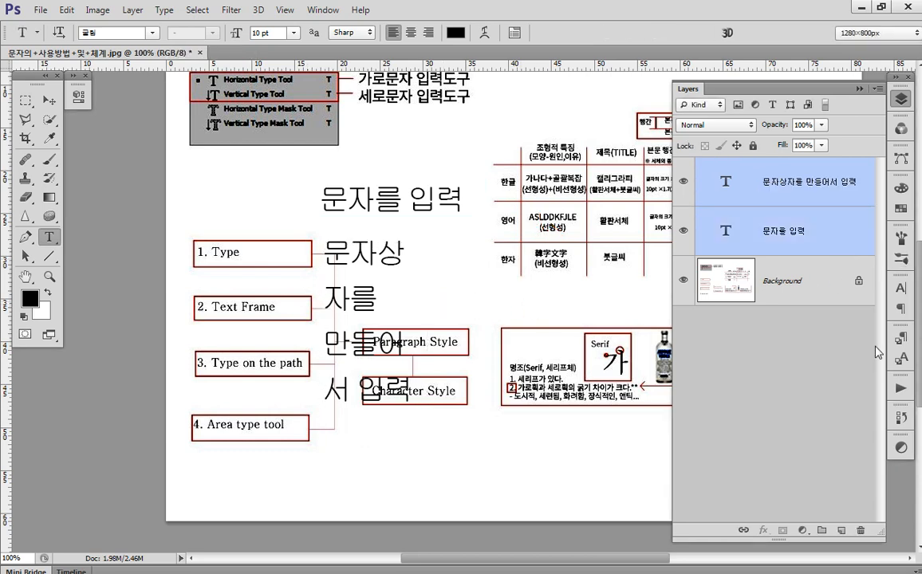
pyautogui.press('Delete')
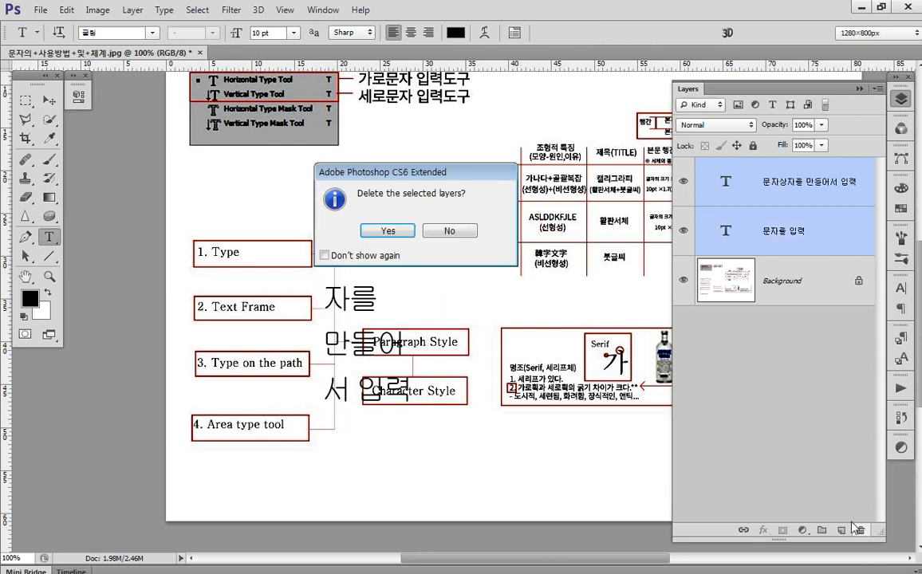
pyautogui.click(387, 231)
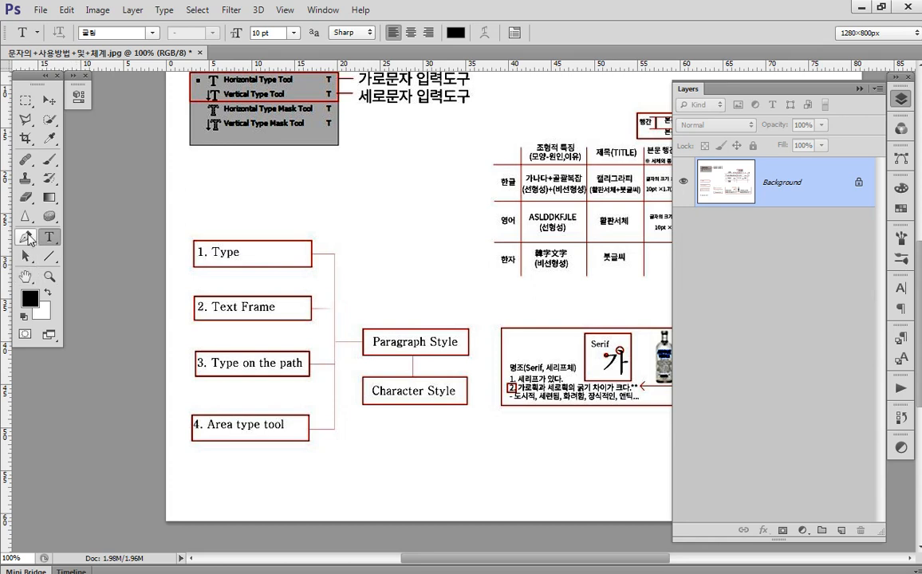
# Step: Draw a closed, roughly square path with the Pen tool in the empty area above the Paragraph Style box
pyautogui.click(27, 238)
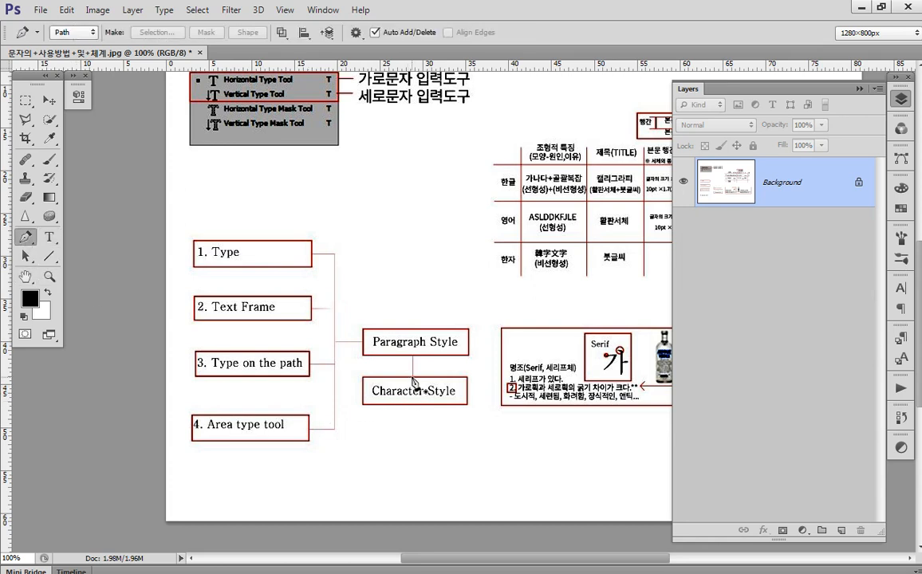
pyautogui.click(331, 189)
pyautogui.click(444, 189)
pyautogui.click(444, 300)
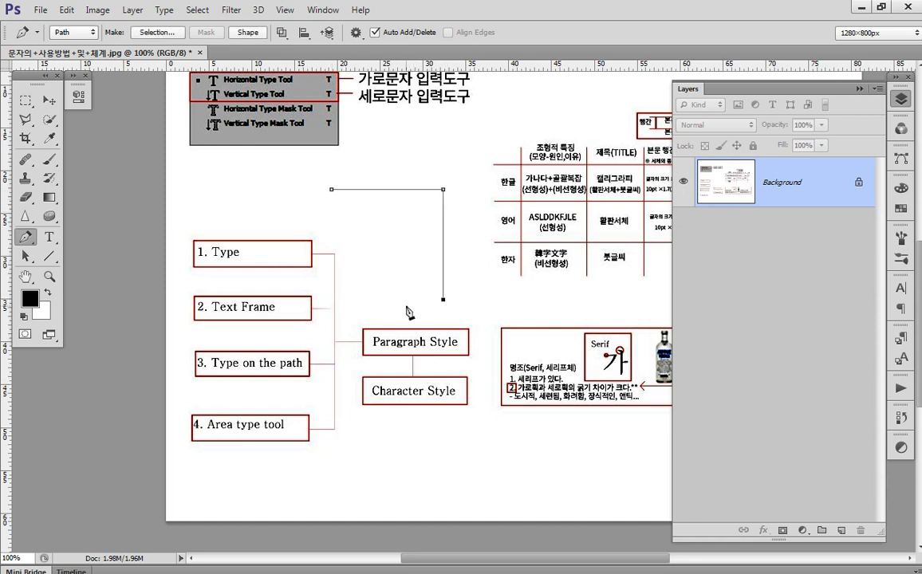
pyautogui.click(331, 299)
pyautogui.click(331, 189)
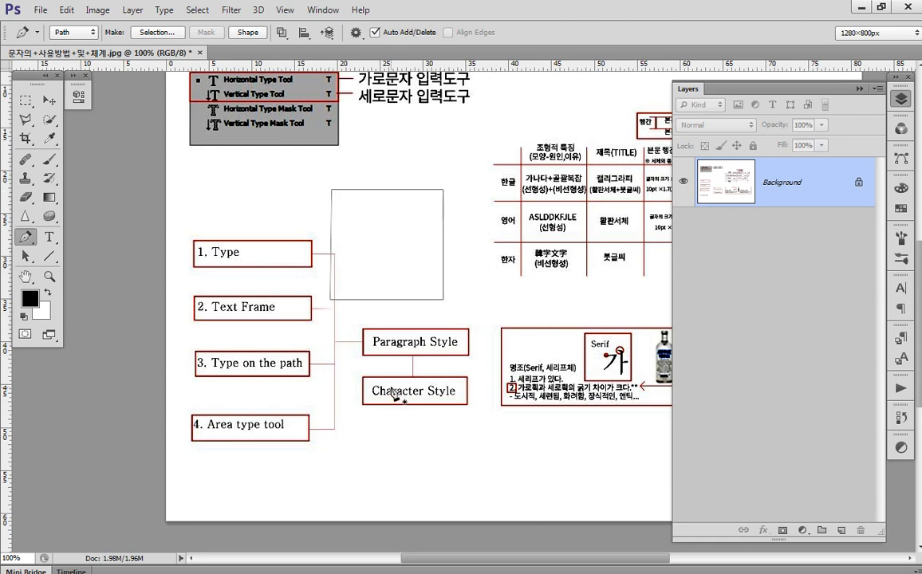
# Step: Add type on the square path, starting at its upper edge, reading "문자를 입력"
pyautogui.click(49, 237)
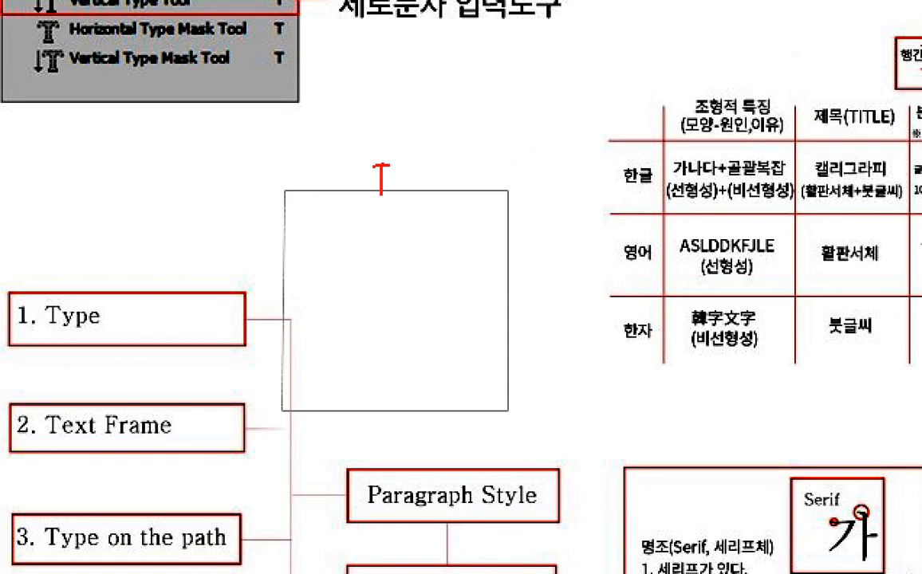
pyautogui.moveTo(361, 189)
pyautogui.mouseDown()
pyautogui.moveTo(416, 198)
pyautogui.moveTo(422, 174)
pyautogui.mouseUp()
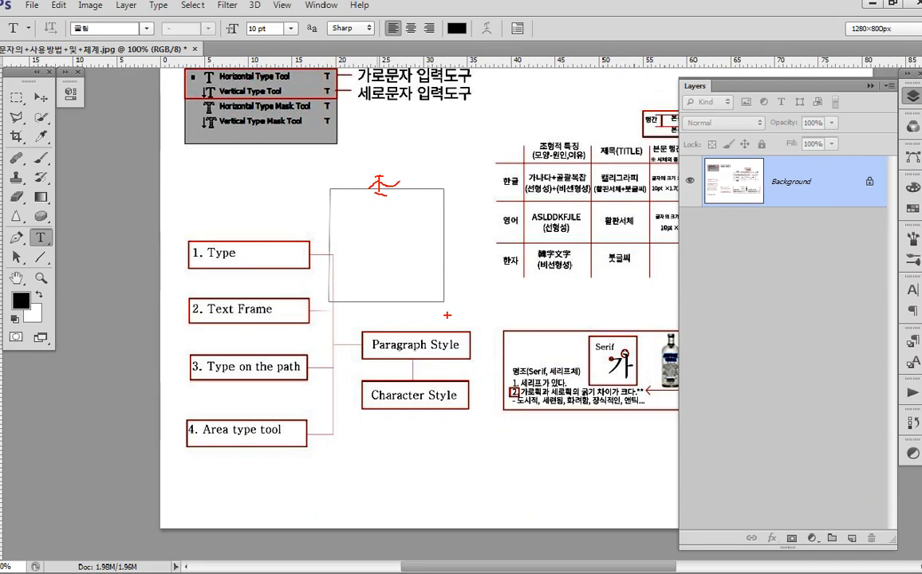
pyautogui.press('Escape')
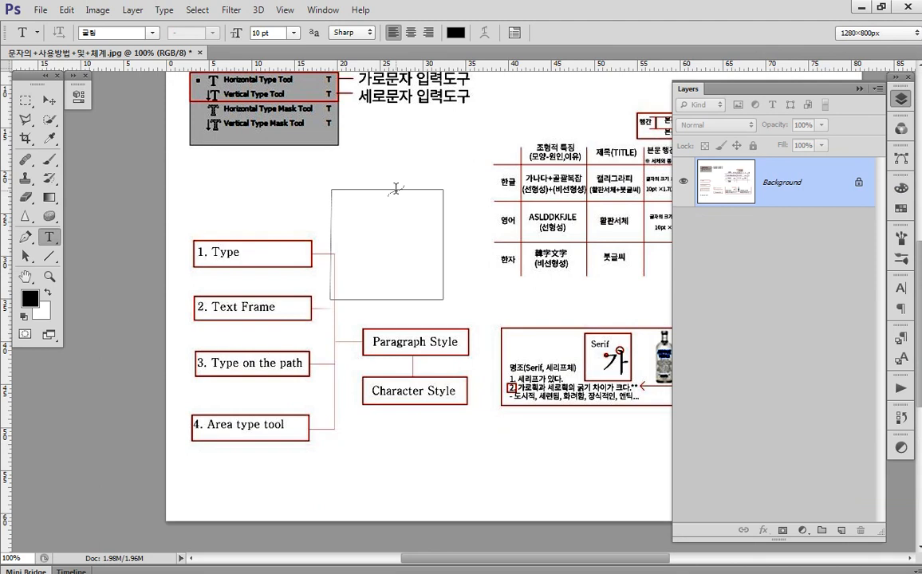
pyautogui.click(396, 189)
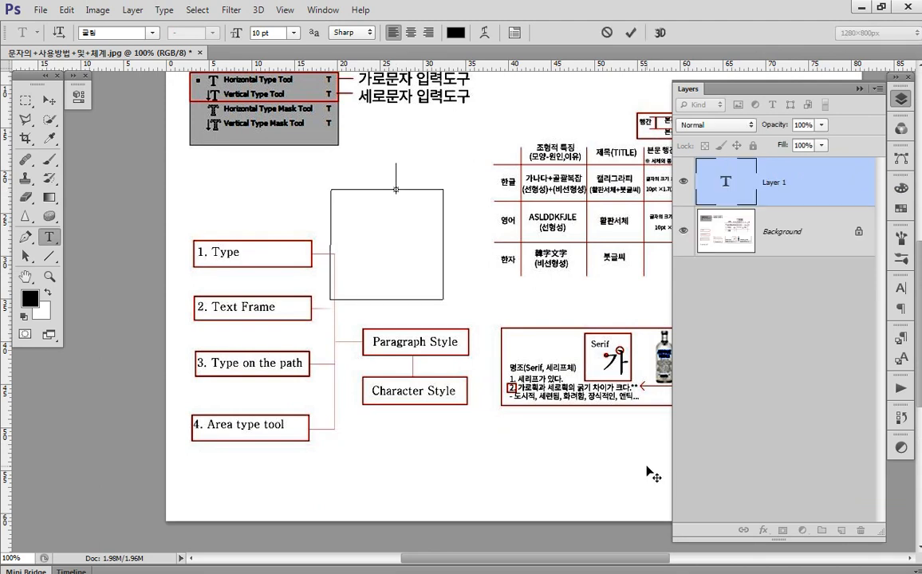
pyautogui.write('무')
pyautogui.write('ㄴ자의 사용')
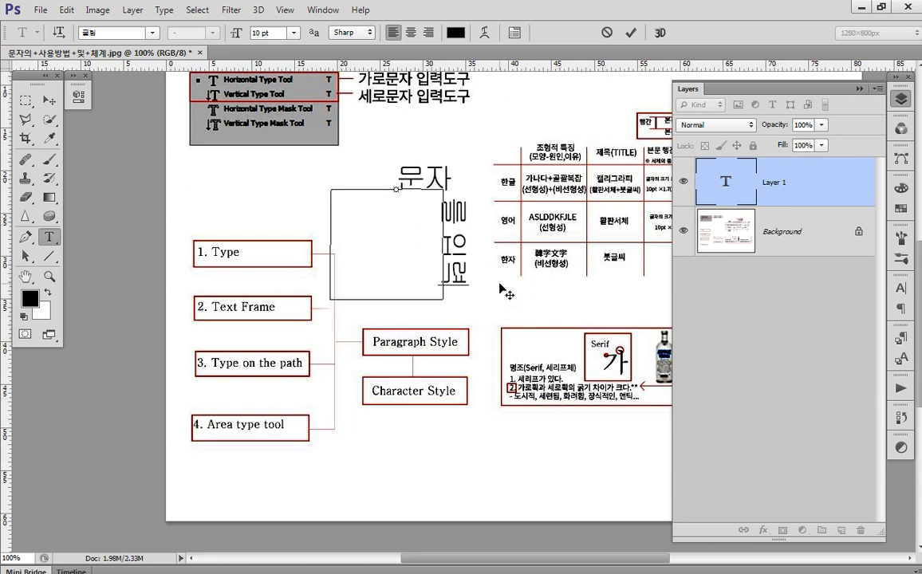
pyautogui.press('ctrl')
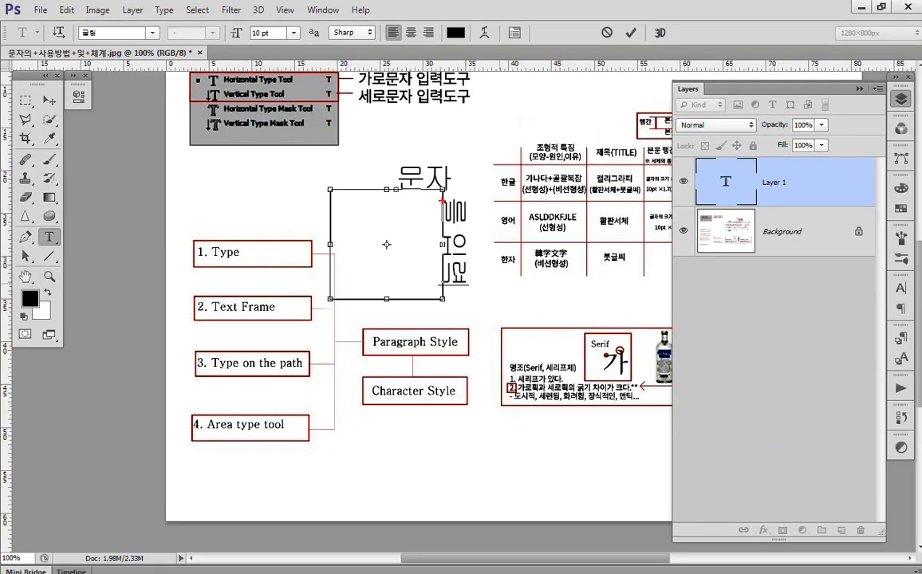
pyautogui.moveTo(177, 346); pyautogui.dragTo(316, 380)
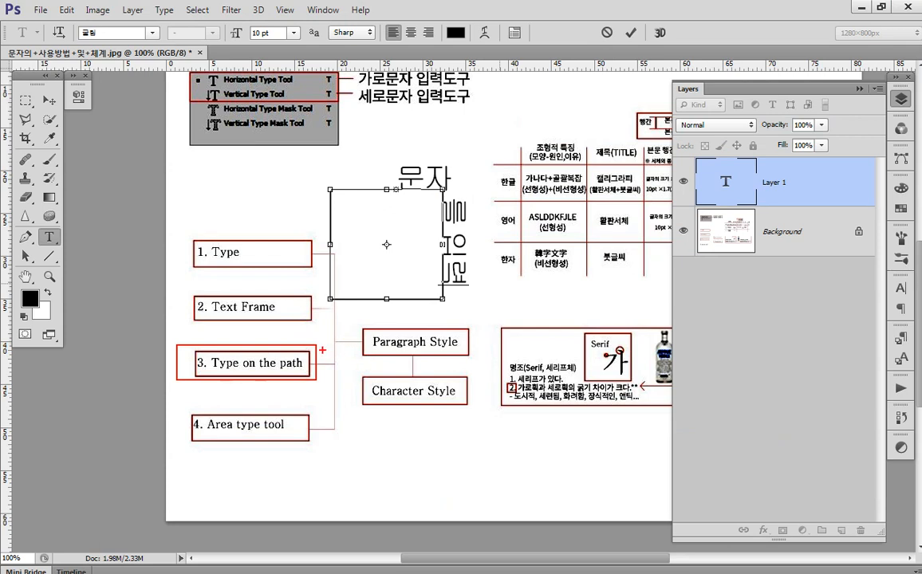
pyautogui.moveTo(320, 346)
pyautogui.mouseDown()
pyautogui.moveTo(373, 282)
pyautogui.moveTo(435, 252)
pyautogui.moveTo(429, 270)
pyautogui.moveTo(439, 254)
pyautogui.mouseUp()
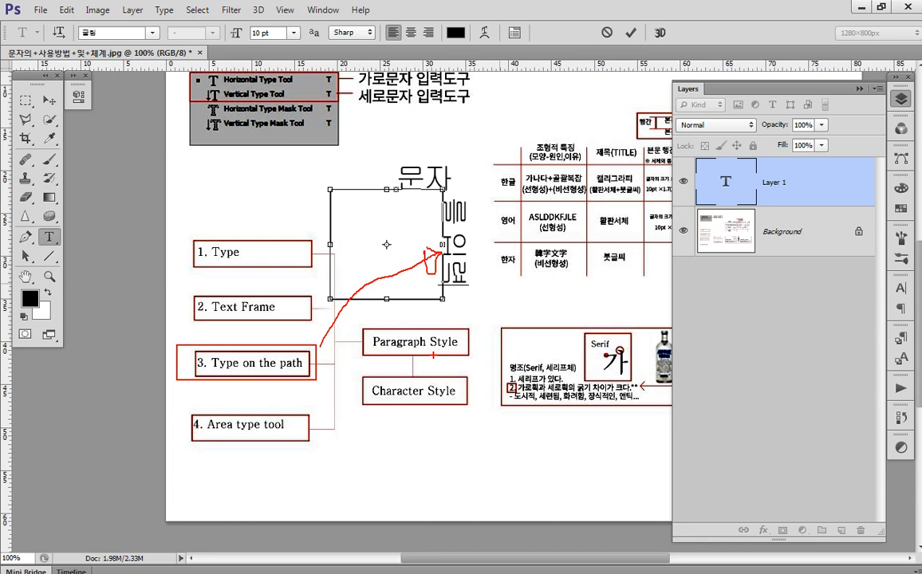
pyautogui.press('Escape')
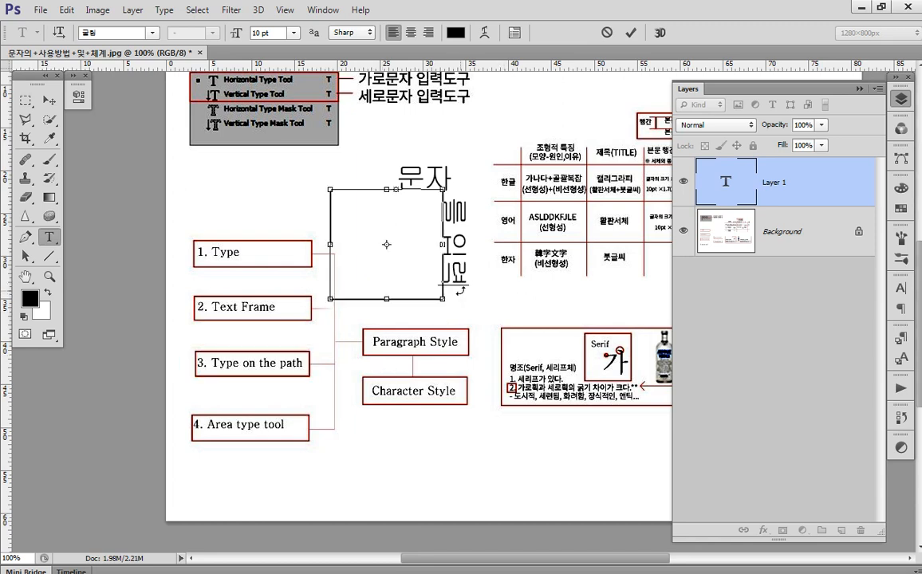
# Step: Delete the type-on-path text layer
pyautogui.moveTo(746, 179); pyautogui.dragTo(778, 479)
pyautogui.press('Delete')
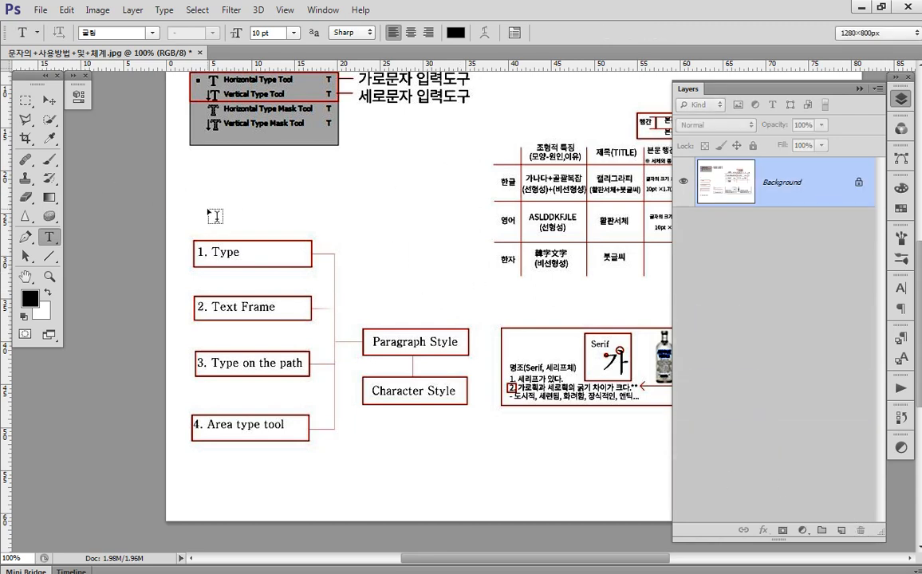
# Step: Draw a closed, irregular five-sided path with the Pen tool in the empty area above the Paragraph Style box
pyautogui.click(25, 237)
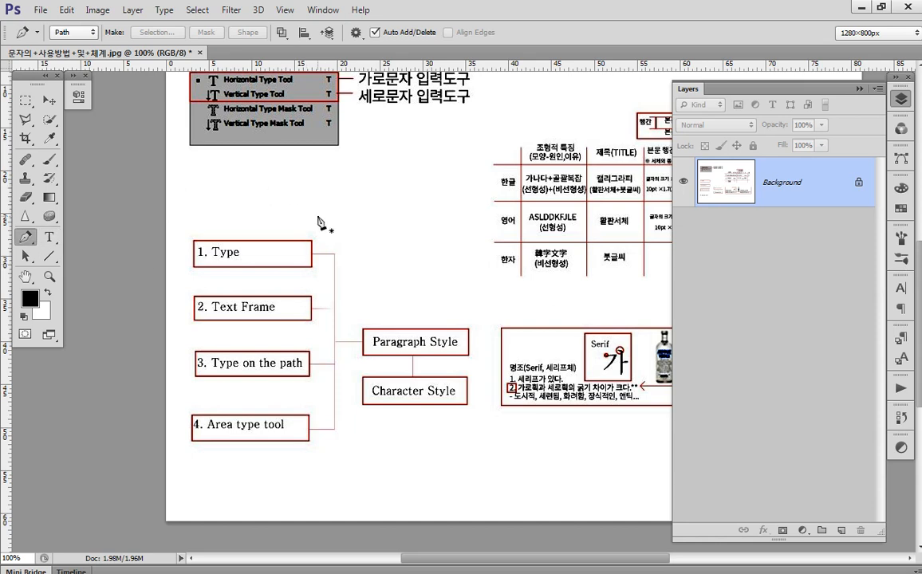
pyautogui.click(343, 165)
pyautogui.moveTo(298, 239); pyautogui.dragTo(361, 322)
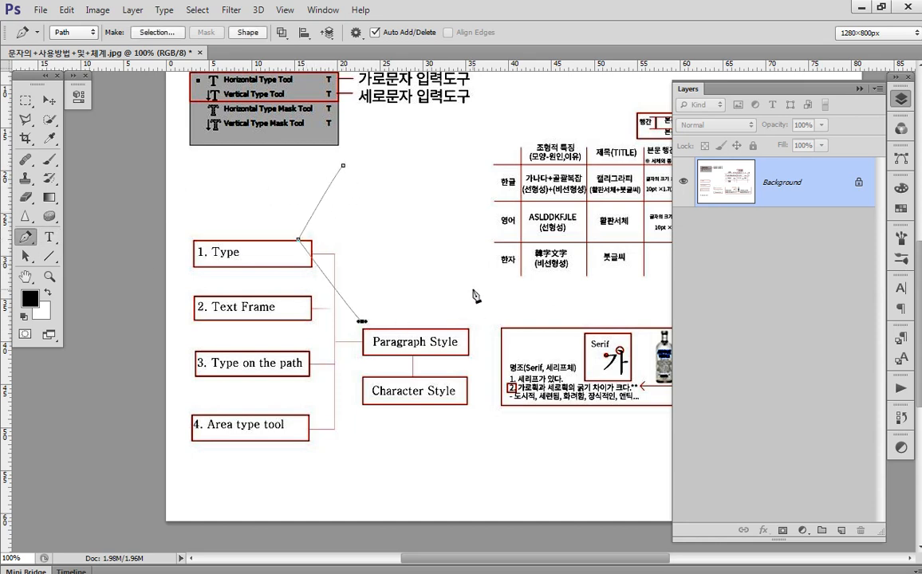
pyautogui.click(473, 292)
pyautogui.click(476, 193)
pyautogui.click(343, 165)
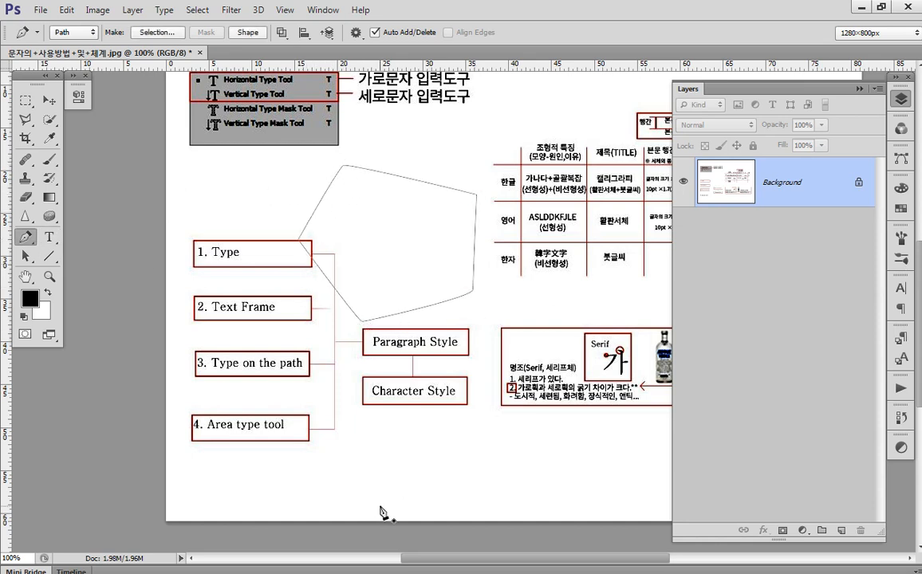
# Step: Create area type inside the five-sided path reading "area type tool", followed on a new line by filler text starting "adsfasdfasd"
pyautogui.click(57, 239)
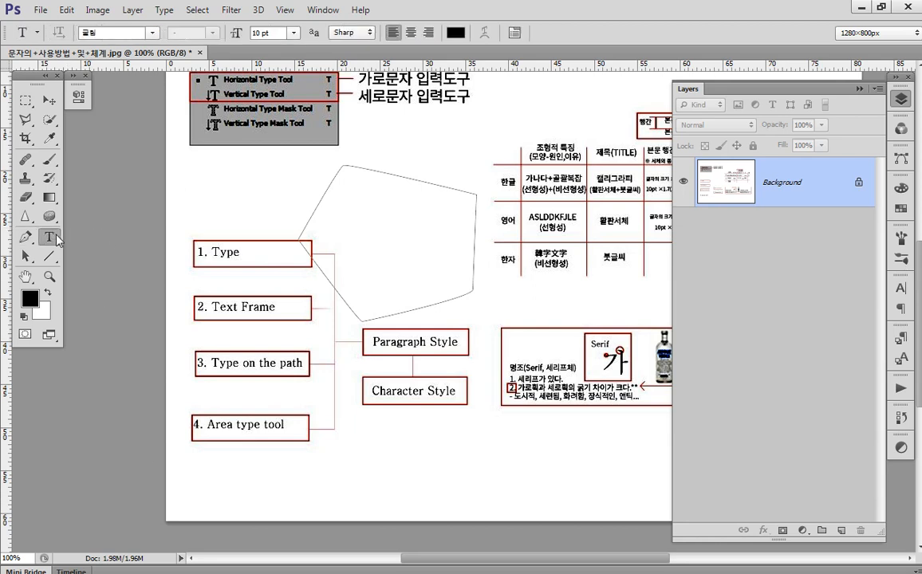
pyautogui.click(392, 210)
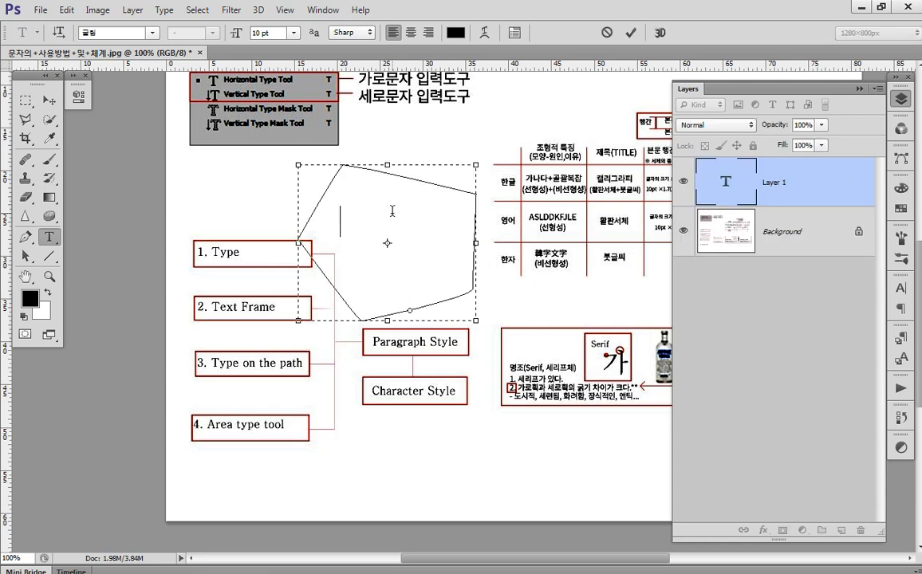
pyautogui.write('a')
pyautogui.press('Return')
pyautogui.write('area')
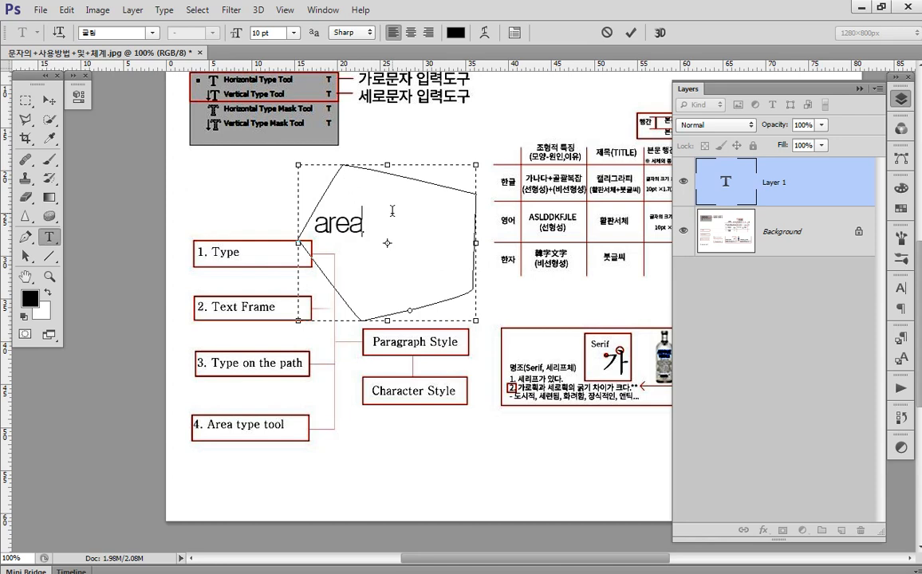
pyautogui.write(' type tool')
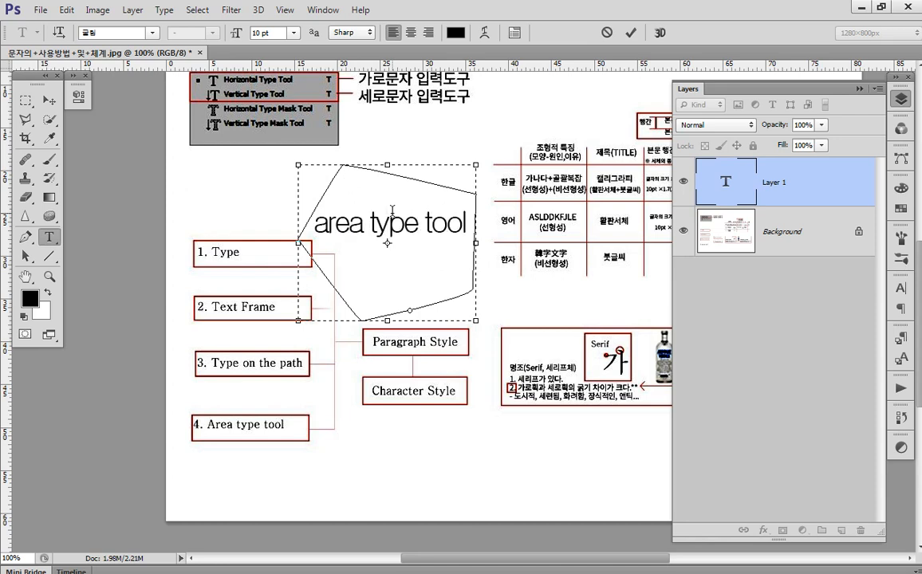
pyautogui.press('Return')
pyautogui.write('adsfasdf')
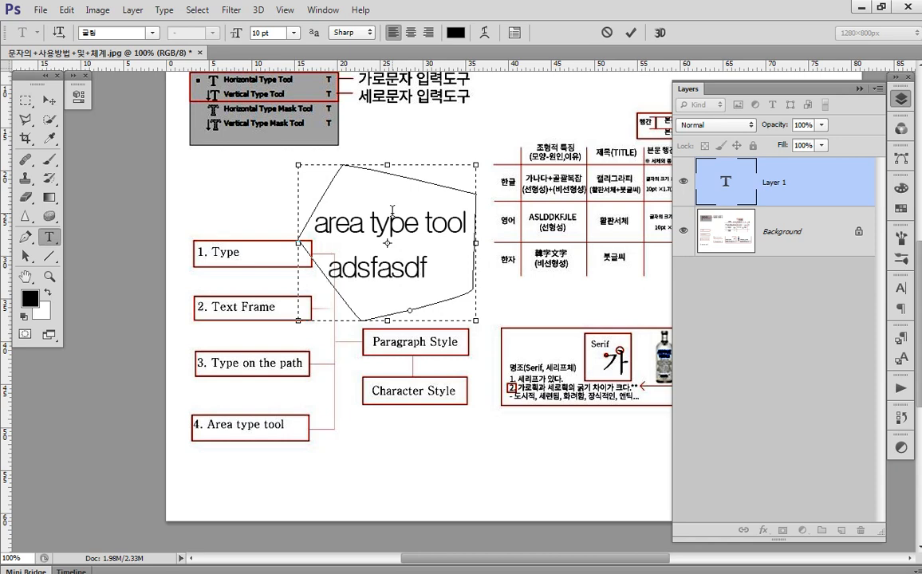
pyautogui.write('asd')
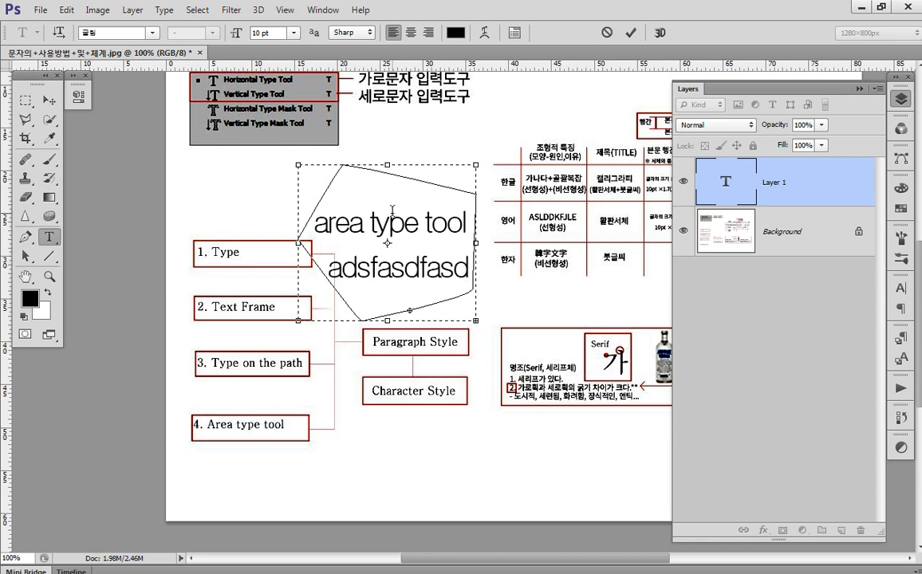
# Step: Reduce the size of all the text inside the five-sided path to 2 pt
pyautogui.hotkey('ctrl', 'a')
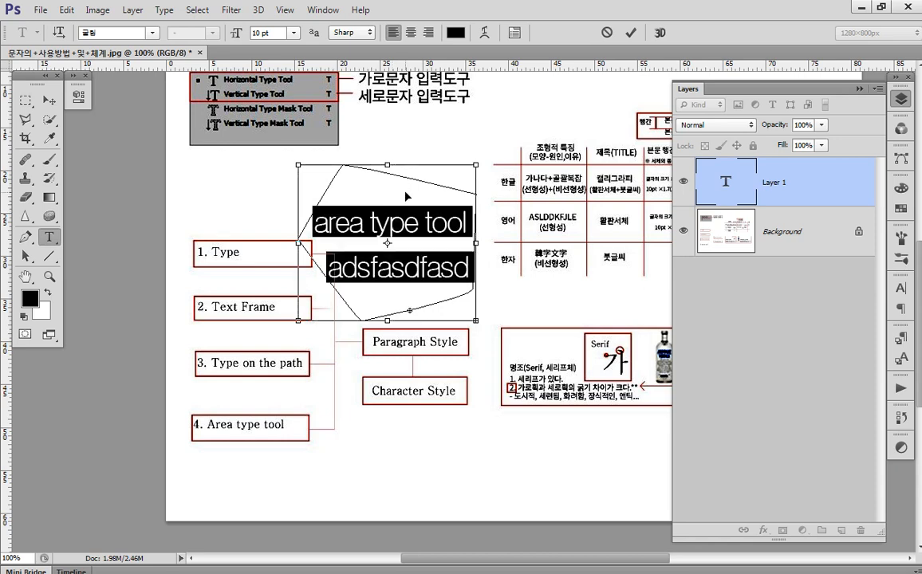
pyautogui.hotkey('ctrl', 'shift', ',')
pyautogui.hotkey('ctrl', 'shift', ',')
pyautogui.hotkey('ctrl', 'shift', ',')
pyautogui.hotkey('ctrl', 'shift', ',')
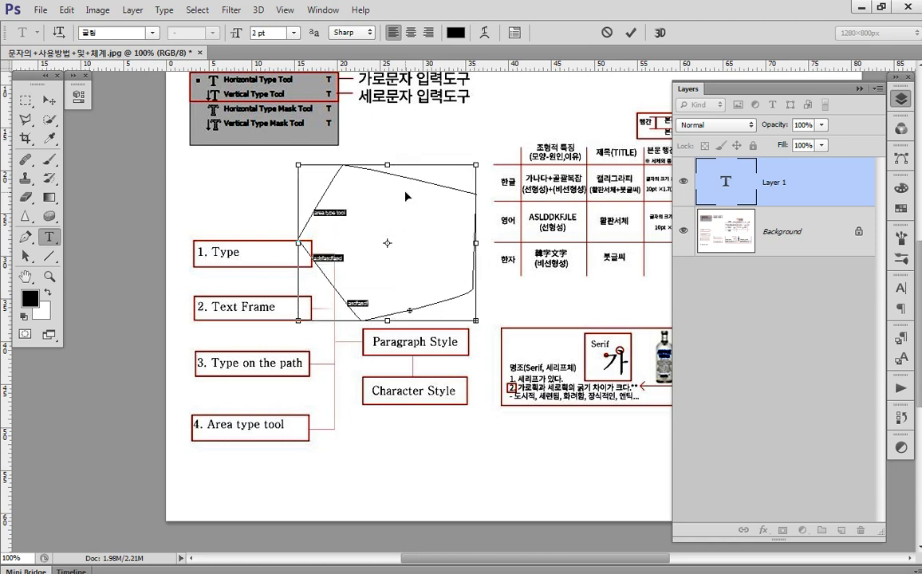
# Step: Tighten the leading of the selected area text so its lines sit close together inside the shape
pyautogui.hotkey('alt', 'Up')
pyautogui.hotkey('alt', 'Up')
pyautogui.hotkey('alt', 'Up')
pyautogui.hotkey('alt', 'Up')
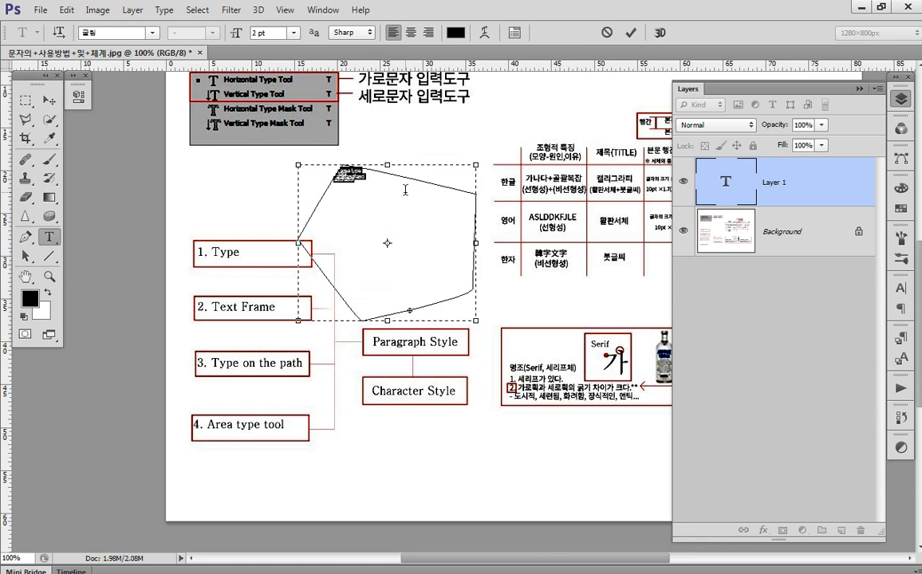
pyautogui.hotkey('alt', 'Up')
pyautogui.hotkey('alt', 'Up')
pyautogui.hotkey('alt', 'Up')
pyautogui.hotkey('alt', 'Up')
pyautogui.hotkey('alt', 'Up')
pyautogui.hotkey('alt', 'Up')
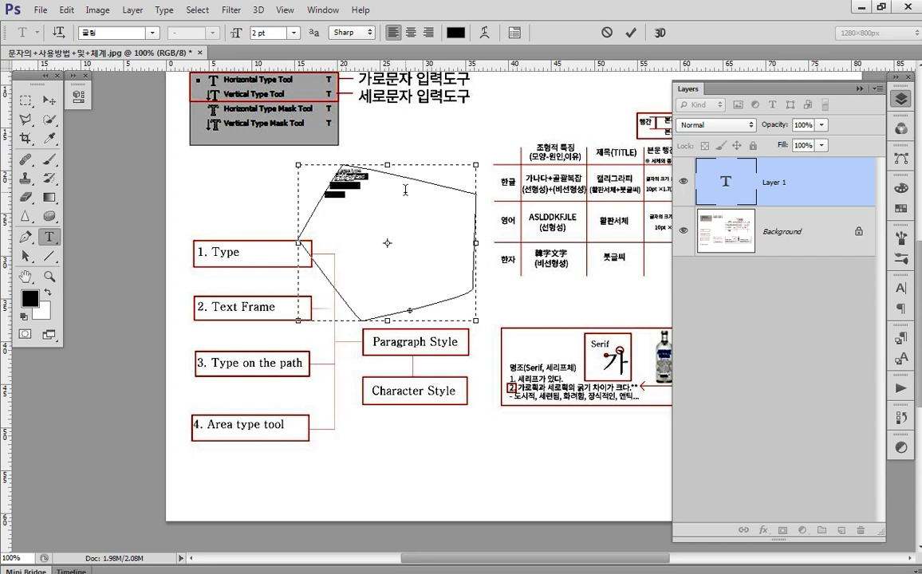
# Step: Copy the area text and paste it repeatedly until its lines run down to the shape's lower corner
pyautogui.hotkey('ctrl', 'c')
pyautogui.hotkey('ctrl', 'v')
pyautogui.hotkey('ctrl', 'v')
pyautogui.hotkey('ctrl', 'v')
pyautogui.hotkey('ctrl', 'v')
pyautogui.hotkey('ctrl', 'v')
pyautogui.hotkey('ctrl', 'v')
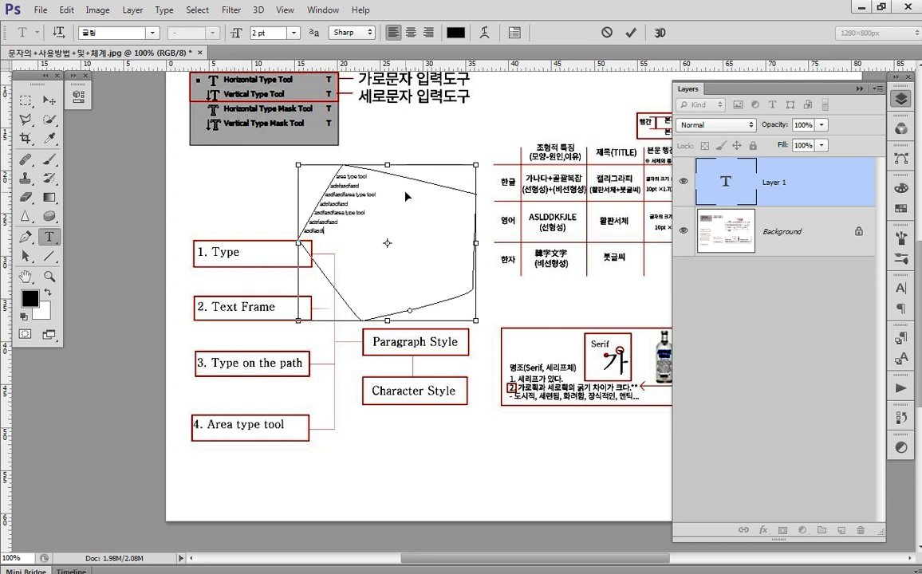
pyautogui.hotkey('ctrl', 'v')
pyautogui.hotkey('ctrl', 'v')
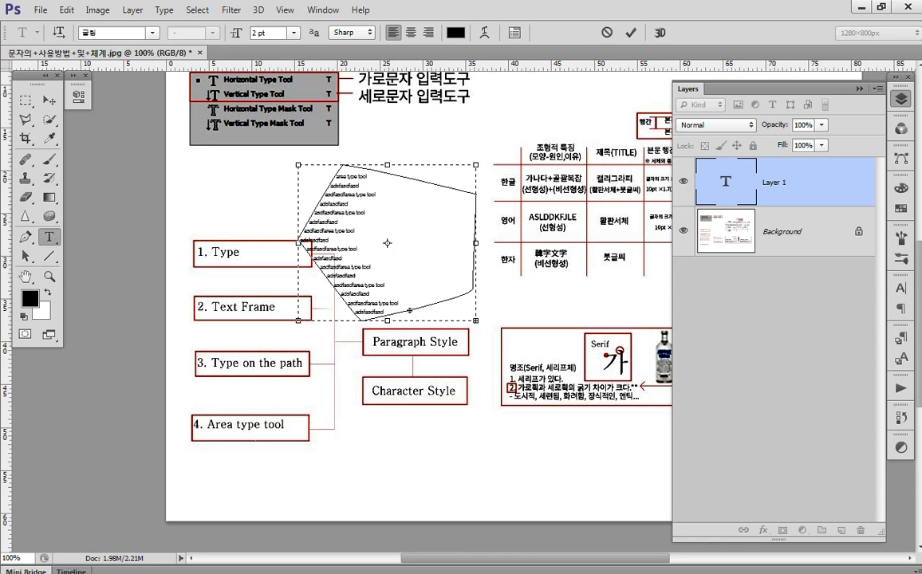
# Step: Delete the area type layer and switch to the Move tool
pyautogui.moveTo(754, 174); pyautogui.dragTo(860, 531)
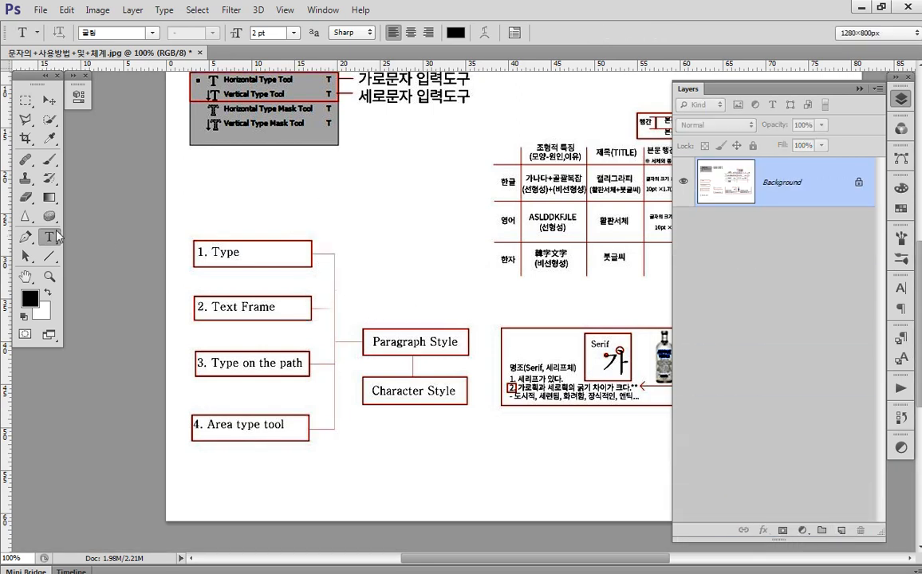
pyautogui.rightClick(49, 237)
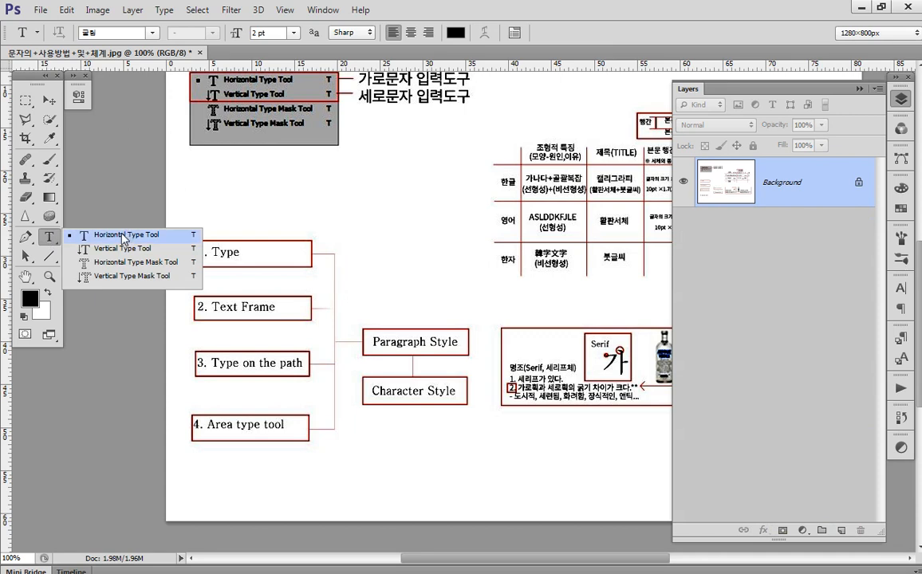
pyautogui.click(49, 99)
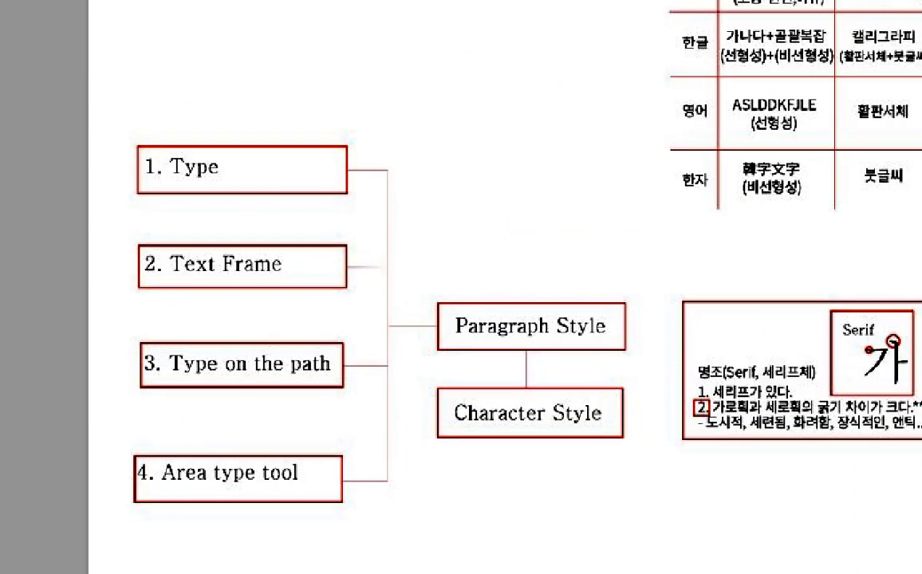
pyautogui.moveTo(104, 118); pyautogui.dragTo(367, 529)
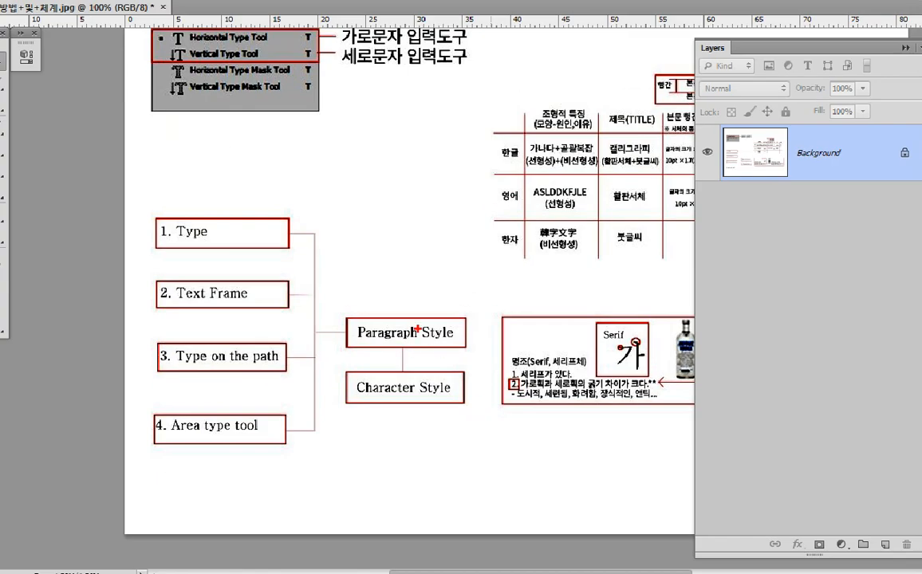
pyautogui.moveTo(388, 277); pyautogui.dragTo(474, 423)
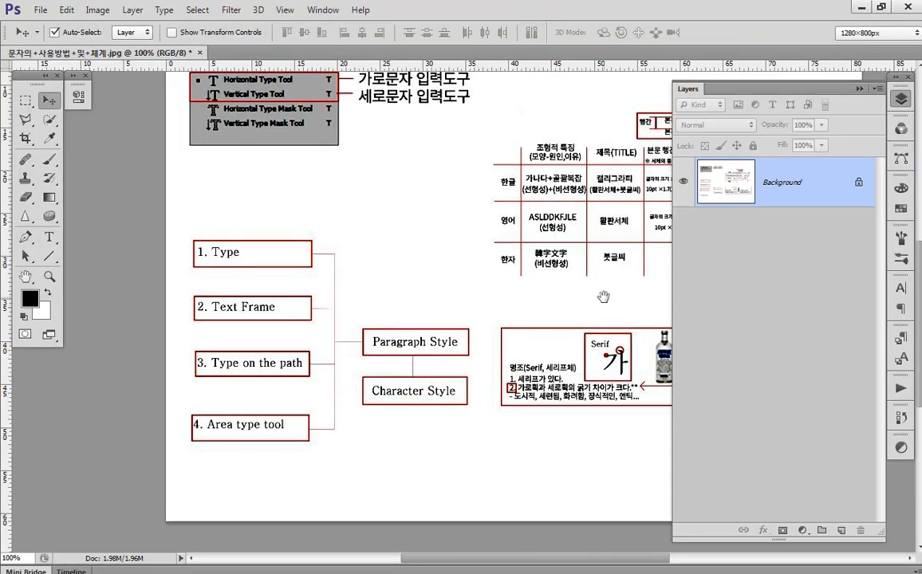
# Step: Zoom in to 200% on the 한글, 영어 and 한자 comparison table and examine the form characteristics in the 한글 row
pyautogui.moveTo(604, 297); pyautogui.dragTo(422, 308)
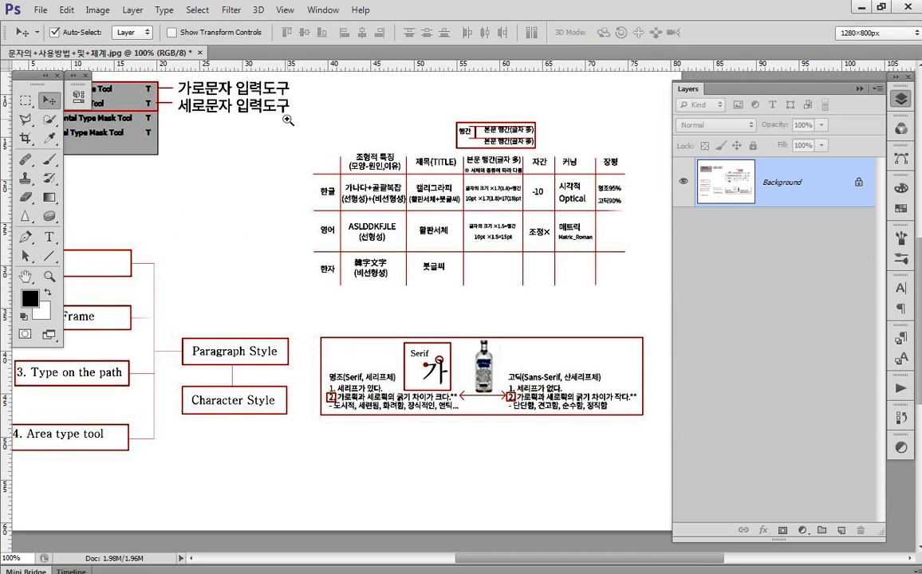
pyautogui.moveTo(294, 117); pyautogui.dragTo(655, 323)
pyautogui.scroll(-5, 520, 395)
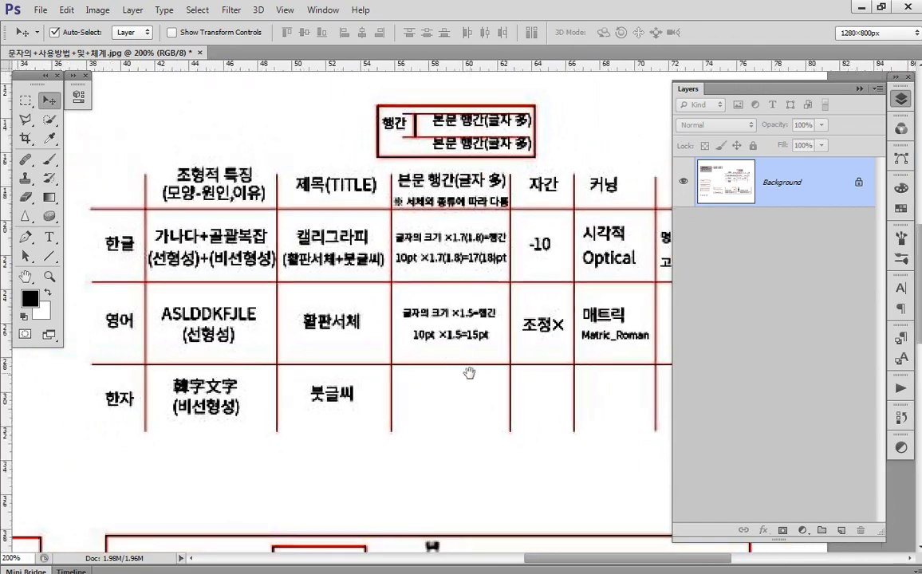
pyautogui.scroll(3, 411, 339)
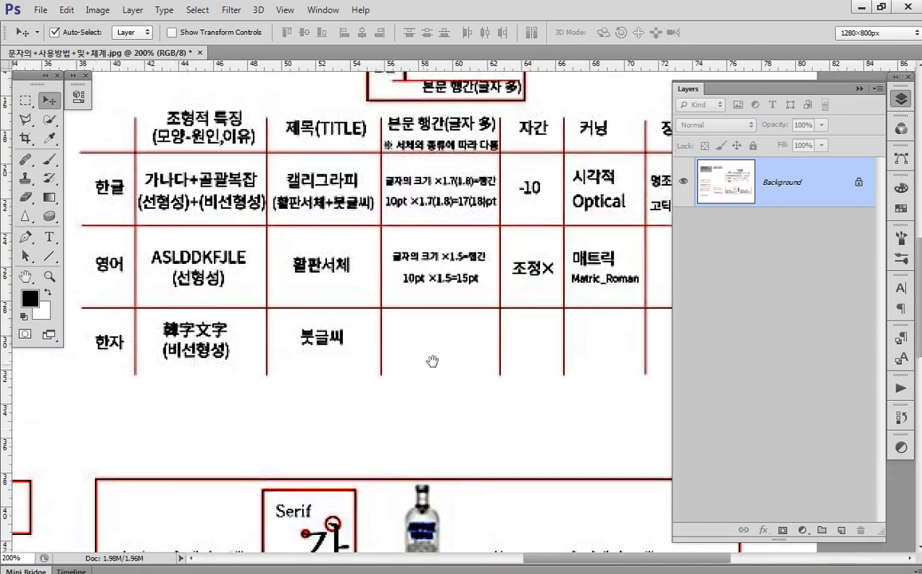
pyautogui.scroll(-3, 431, 351)
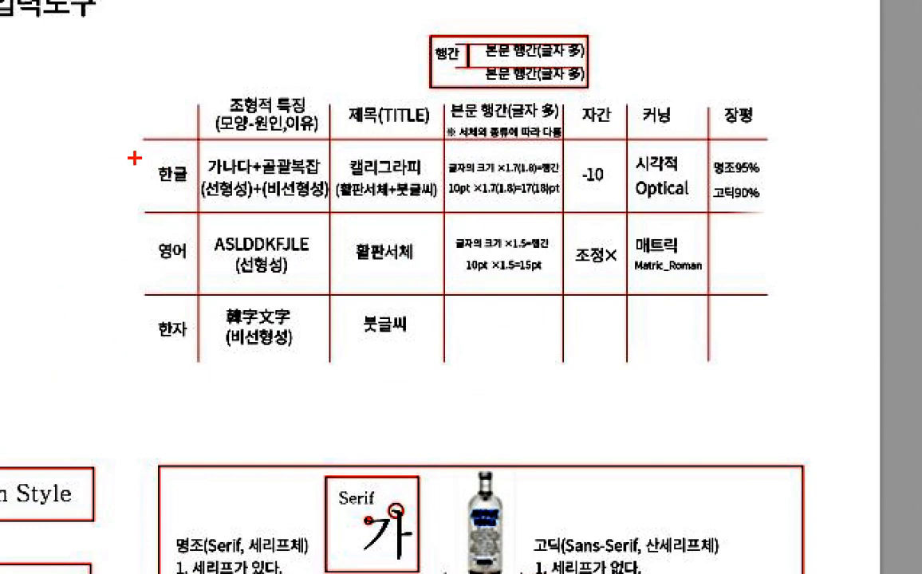
pyautogui.moveTo(140, 155); pyautogui.dragTo(195, 192)
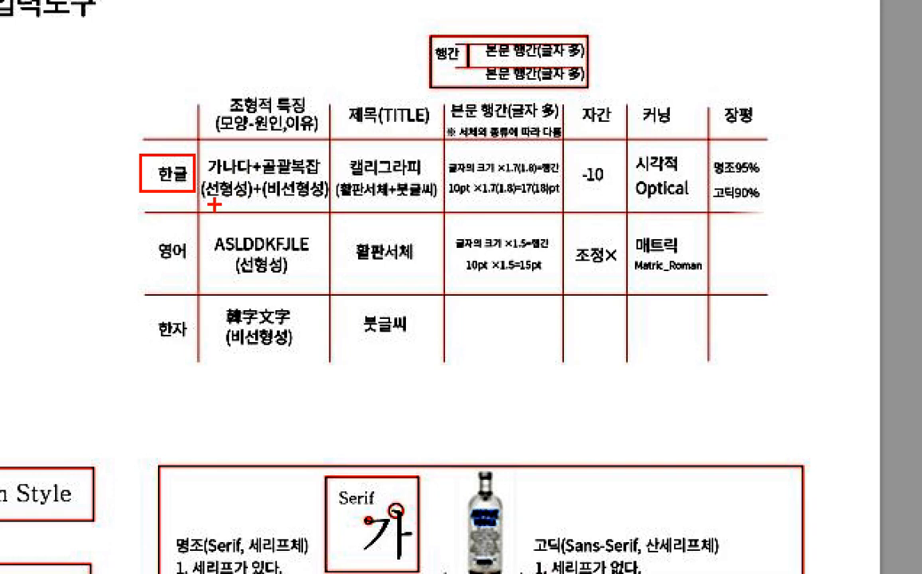
pyautogui.moveTo(205, 204); pyautogui.dragTo(249, 204)
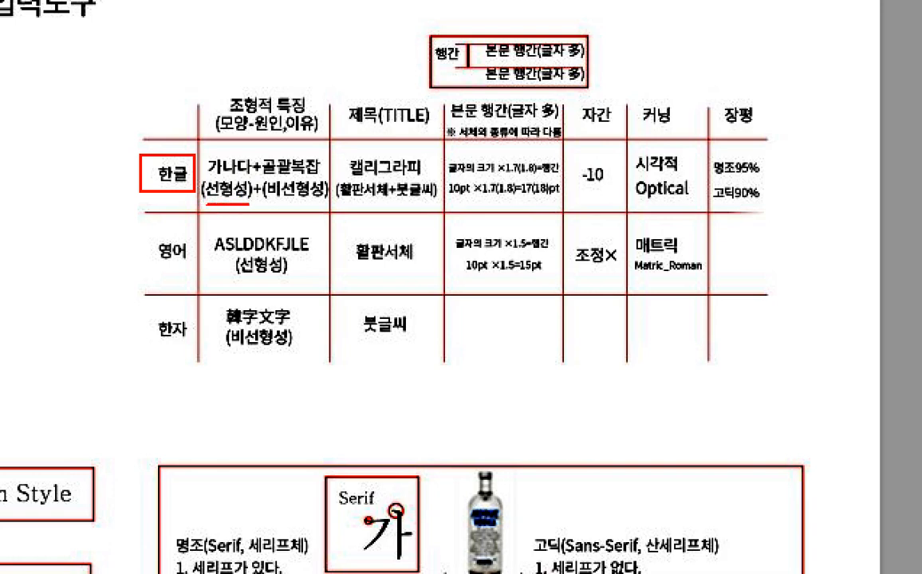